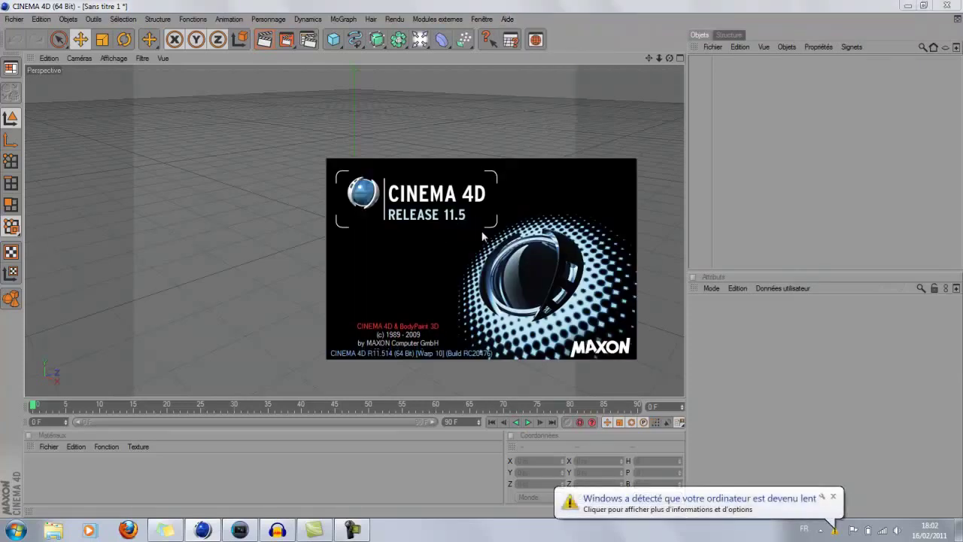
click(579, 234)
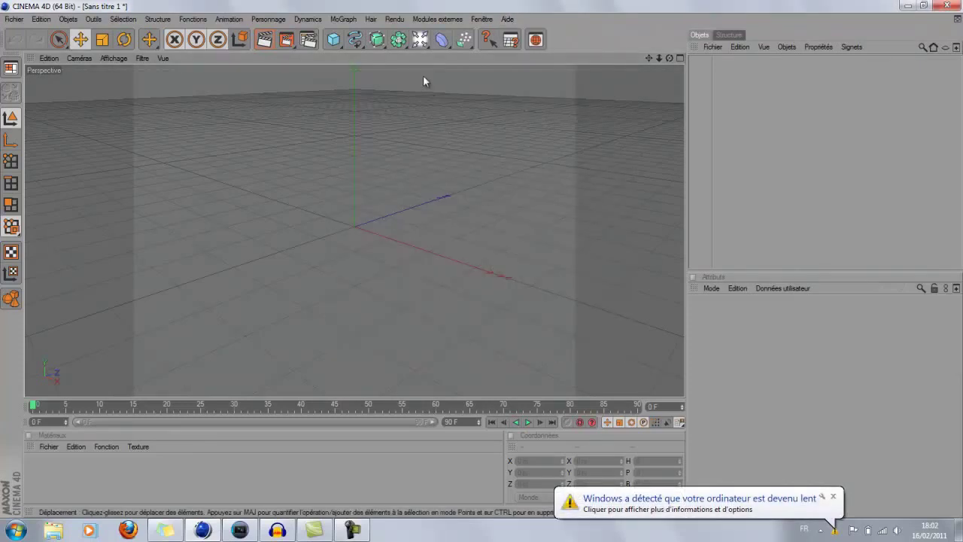
click(343, 19)
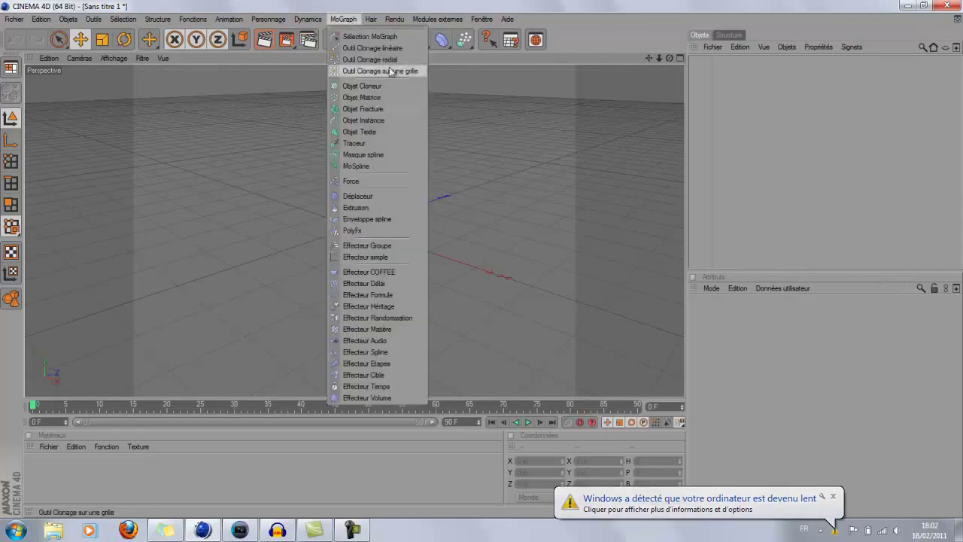
mouse_move(394, 19)
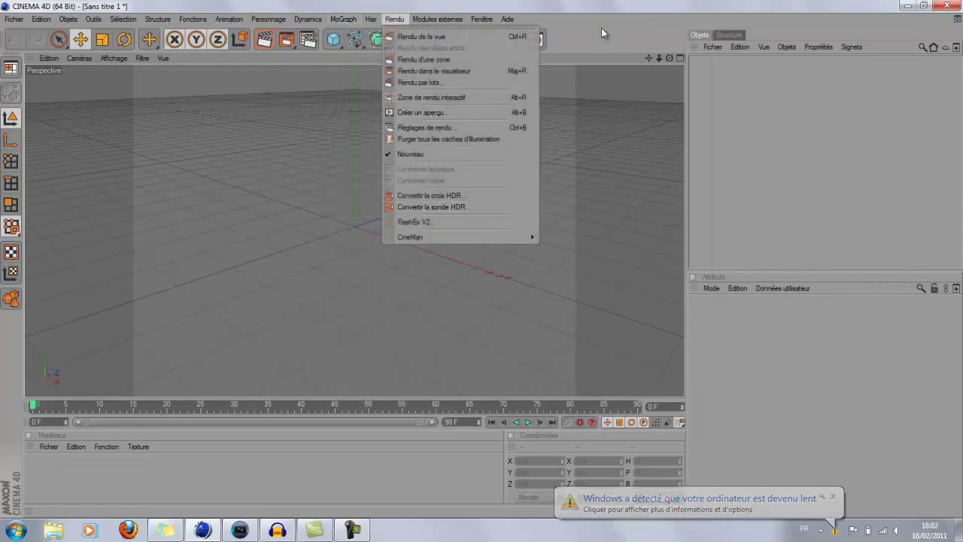
click(601, 28)
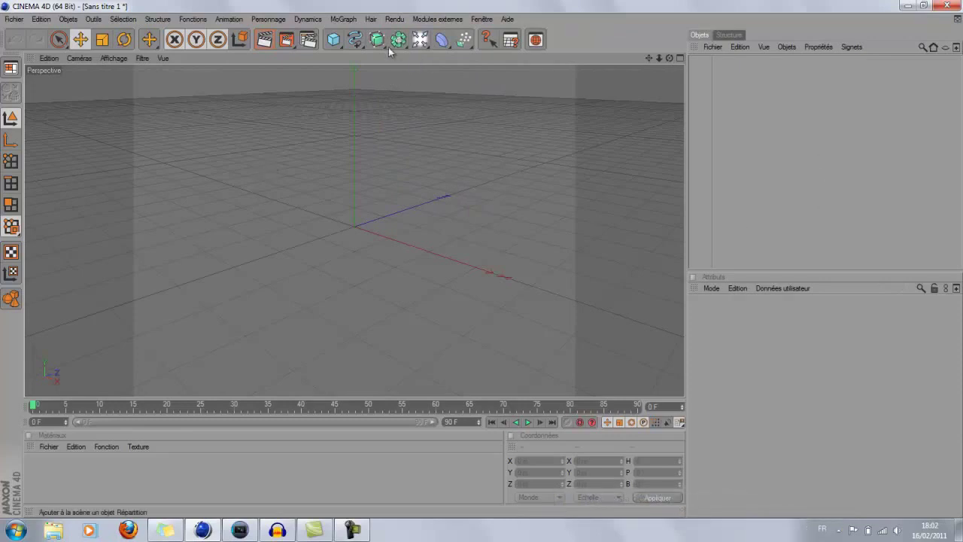
click(335, 39)
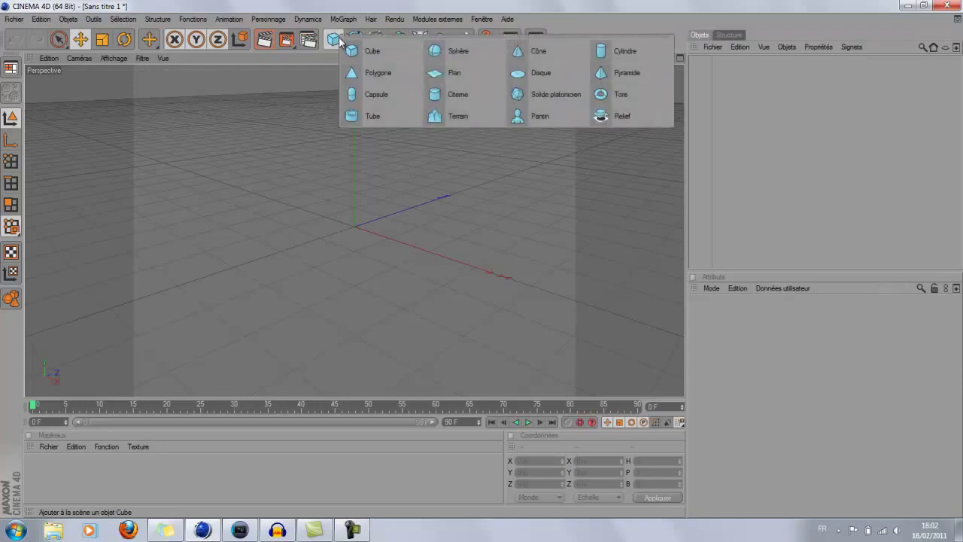
- Add a text spline to the scene and set its text to "ELTINO"
click(355, 39)
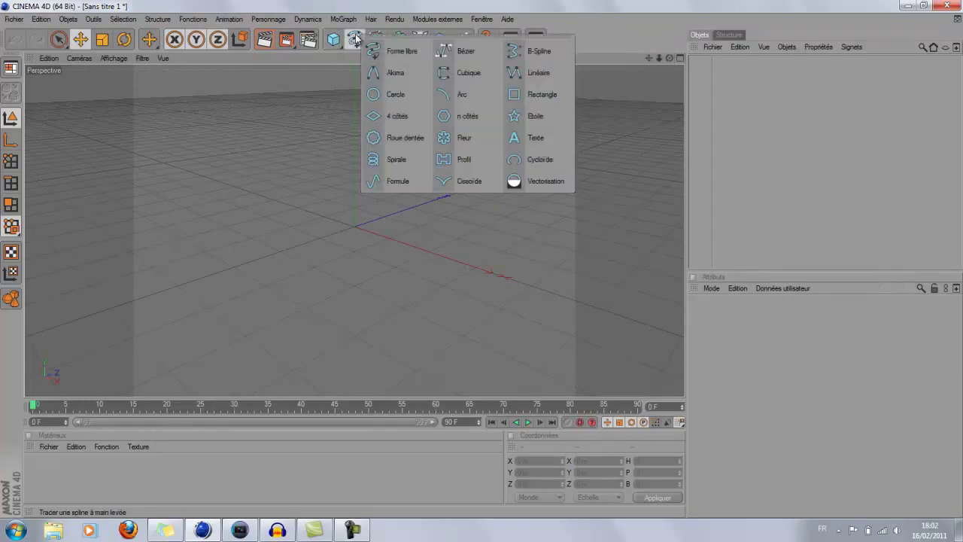
click(518, 138)
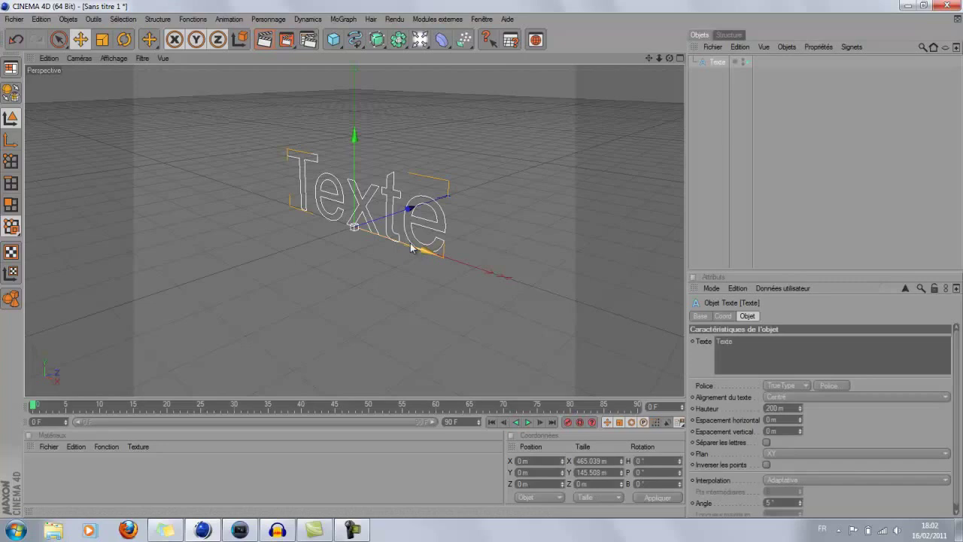
drag(745, 346, 711, 343)
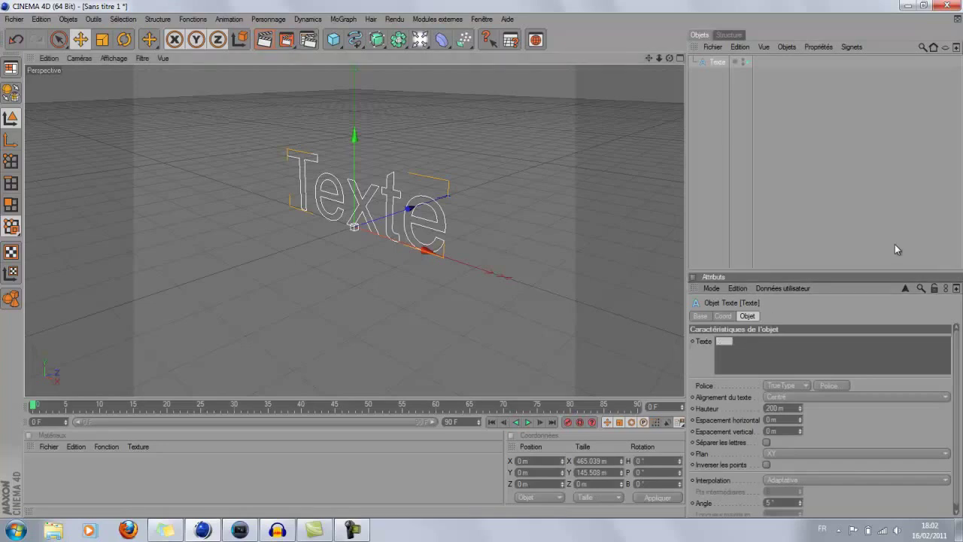
text(ELTINO)
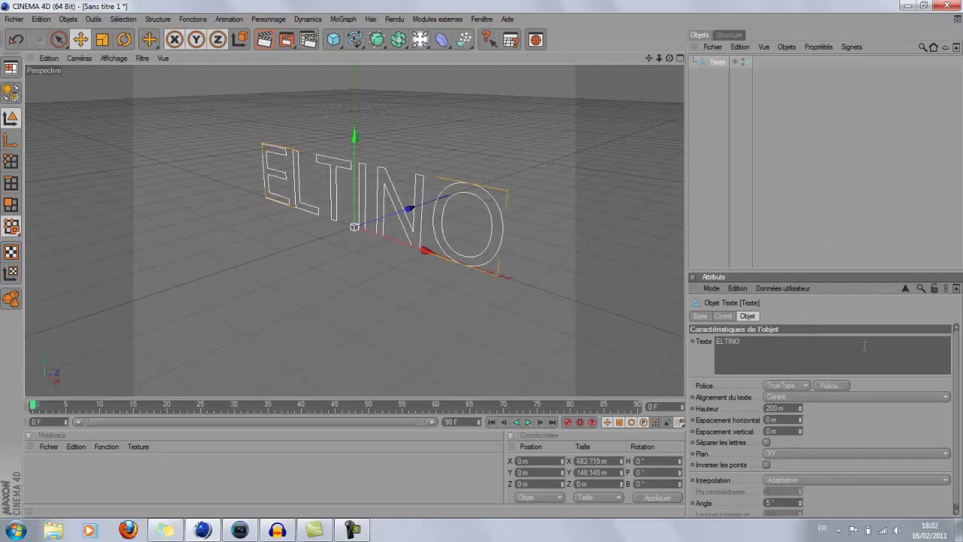
- Change the text spline's font from Arial to a wide, rounded display typeface
click(832, 386)
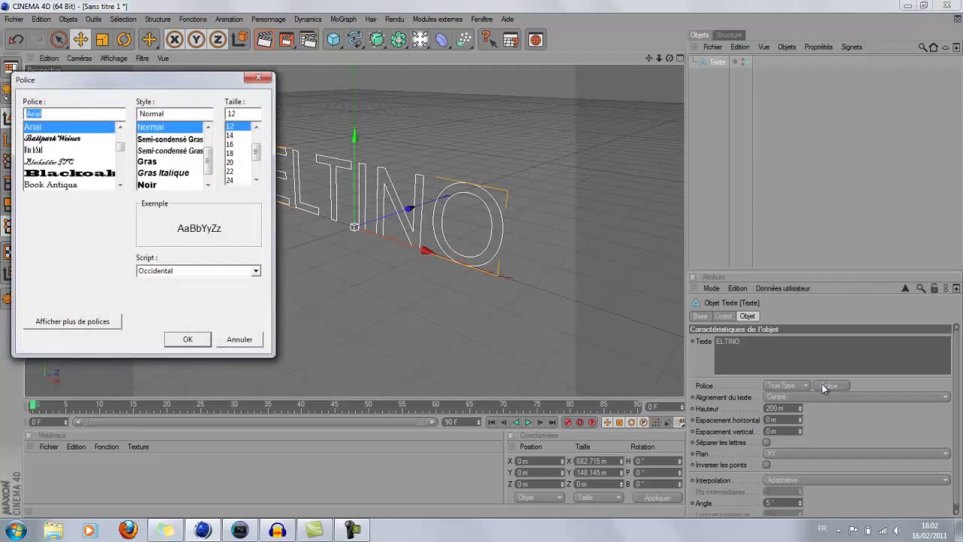
drag(119, 148, 122, 186)
click(72, 183)
click(203, 340)
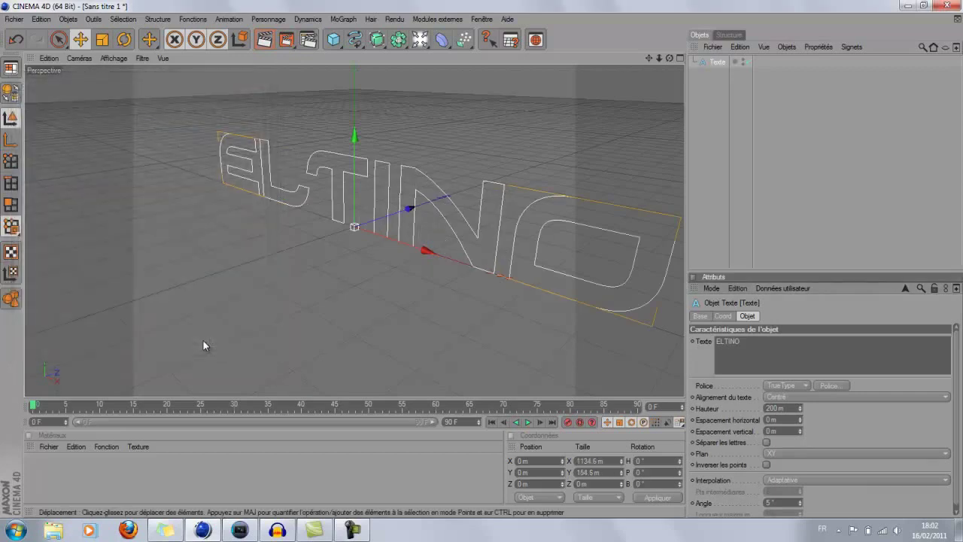
- Add an Extrusion NURBS object and nest the text spline under it to turn the lettering into 3D
scroll(419, 196, down, 3)
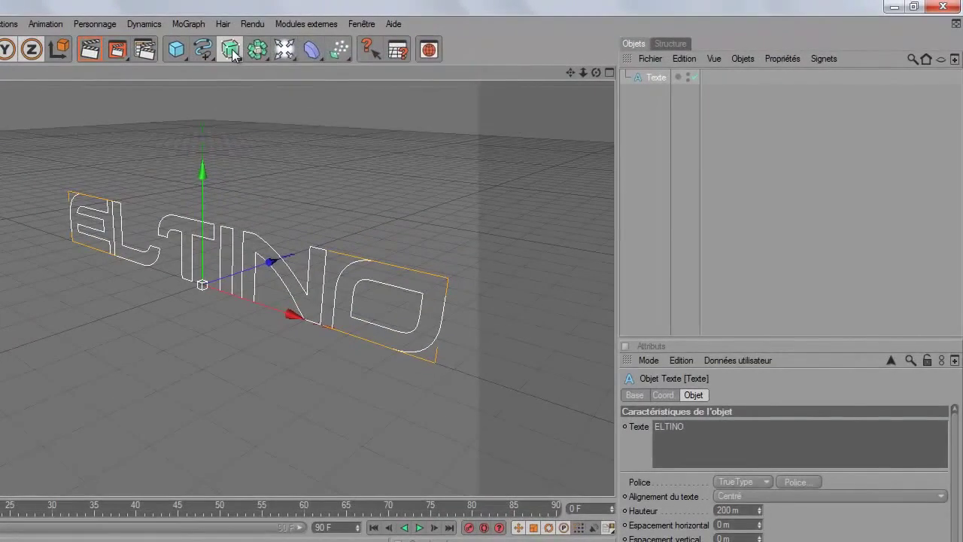
click(377, 40)
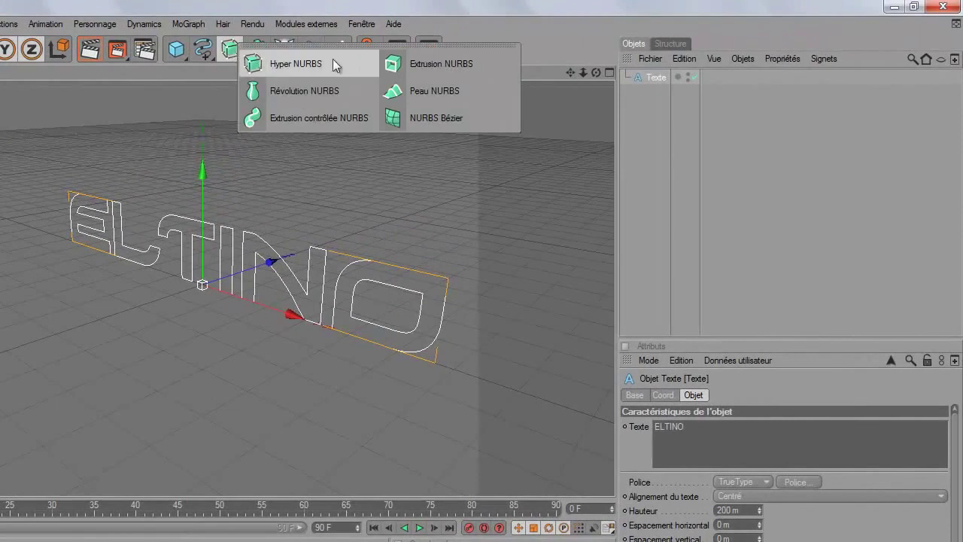
click(424, 70)
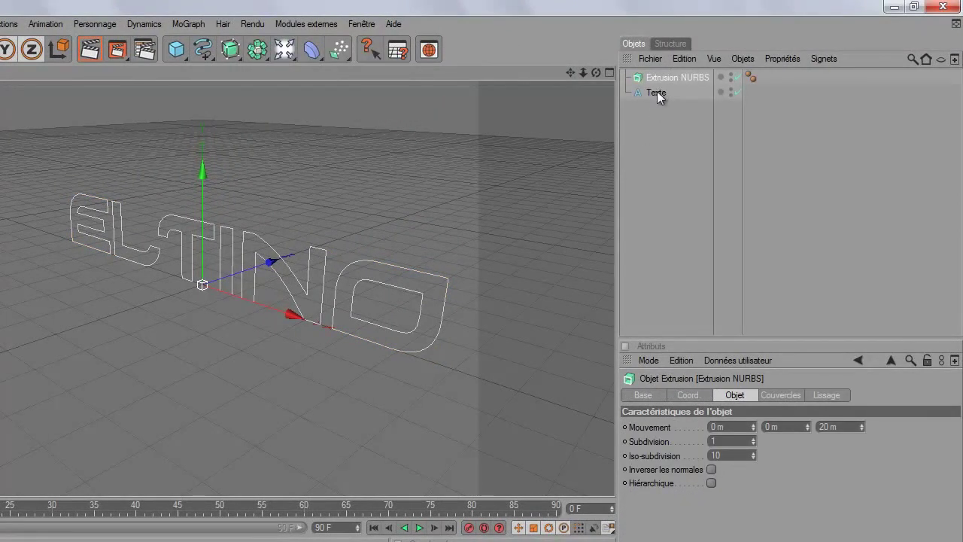
drag(656, 91, 671, 78)
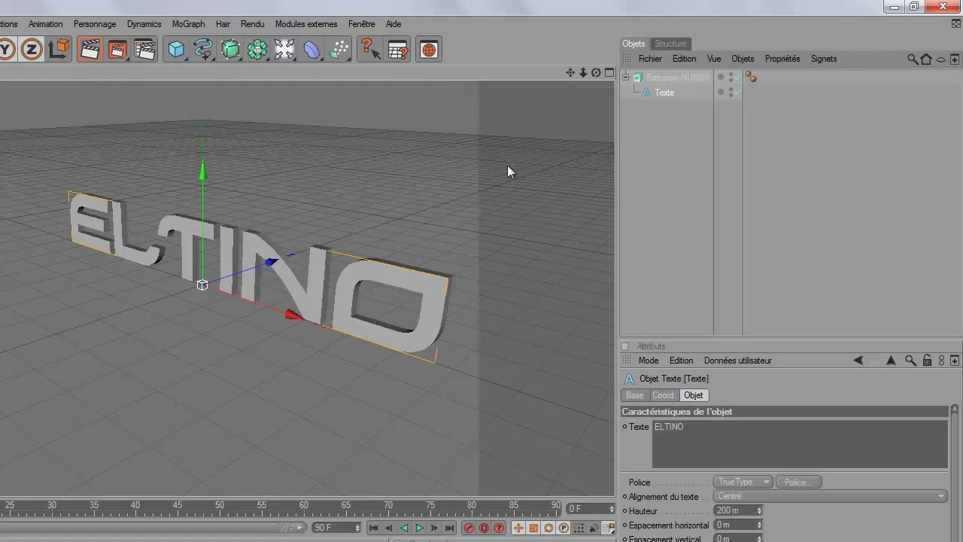
- Set the extrusion's Z movement to 80 m to thicken the letters
drag(594, 74, 361, 322)
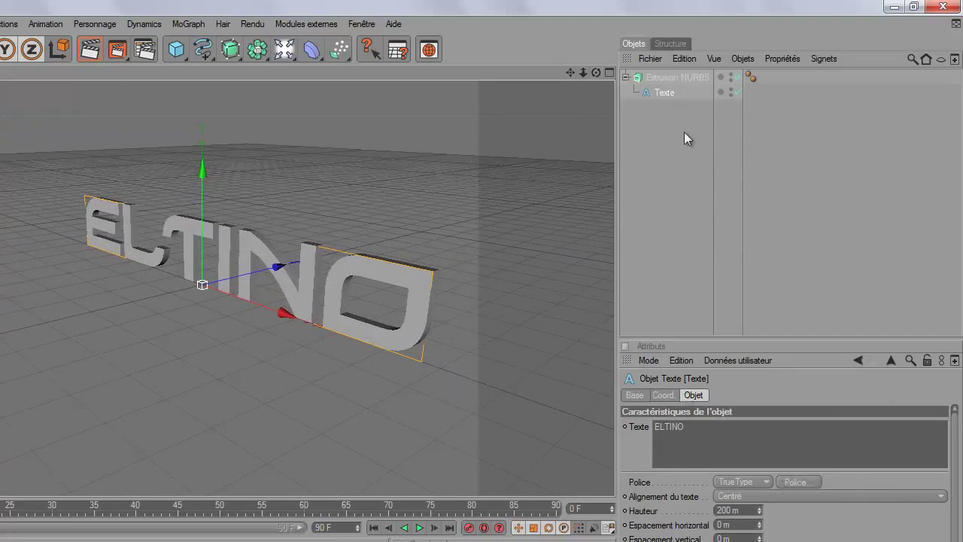
click(669, 78)
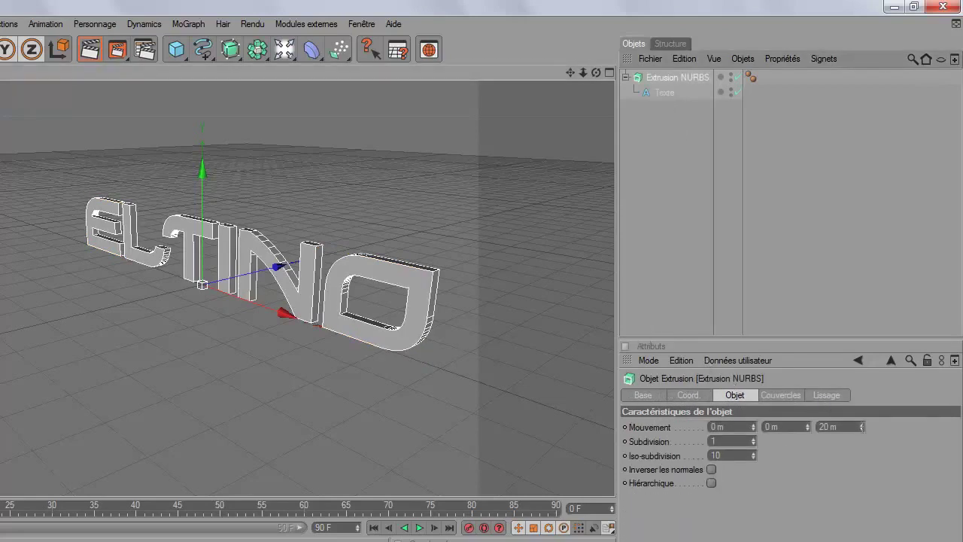
click(846, 426)
drag(846, 426, 630, 235)
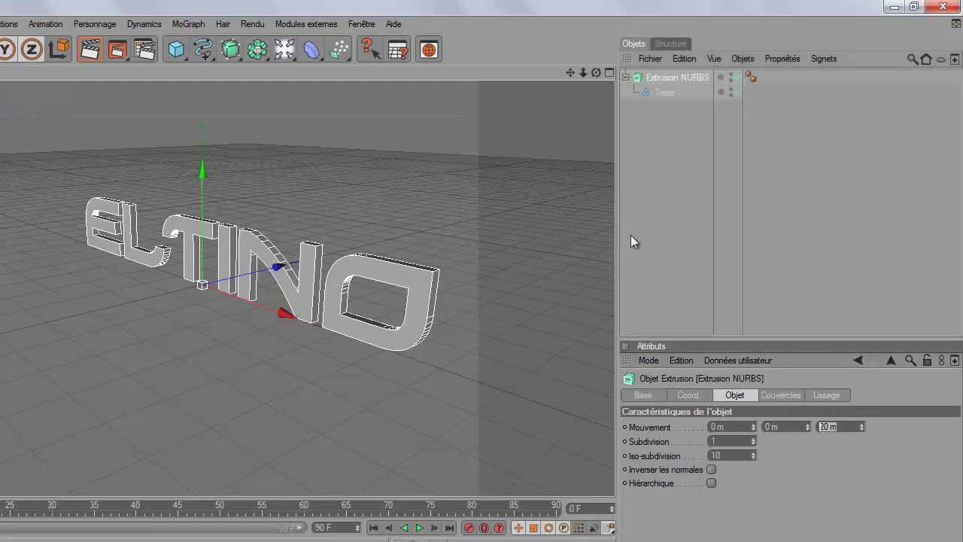
text(80)
key(Return)
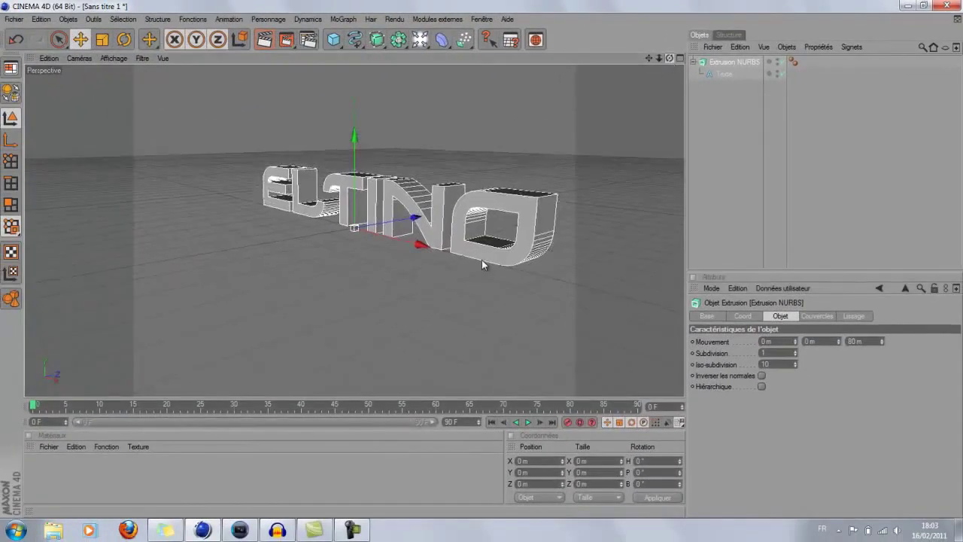
drag(482, 260, 481, 258)
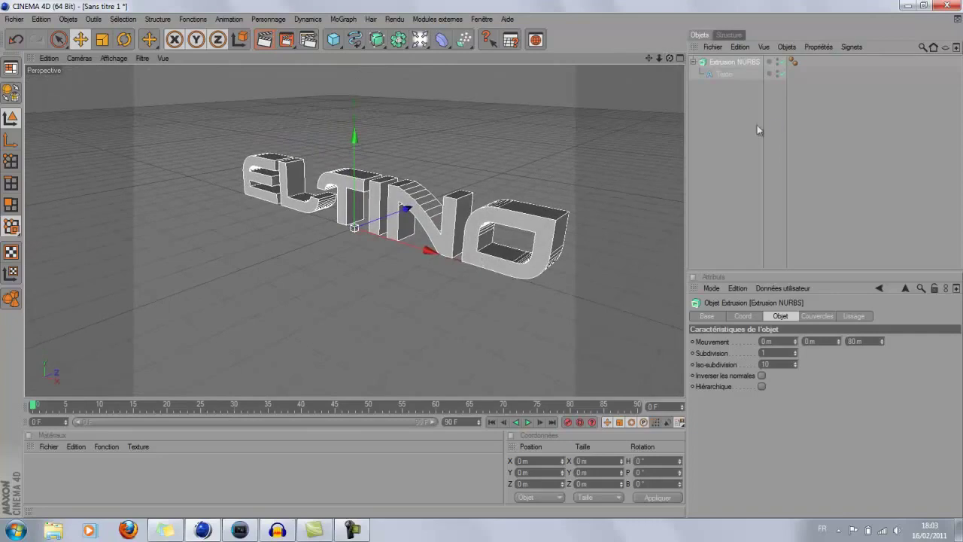
click(738, 126)
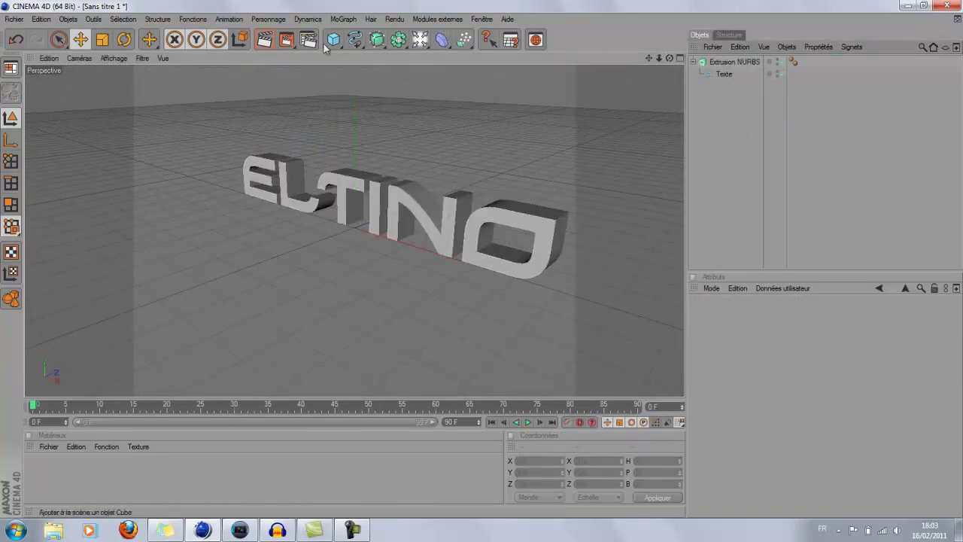
- Duplicate the Extrusion NURBS with its text and set the copy's Z movement to 40 m
click(729, 64)
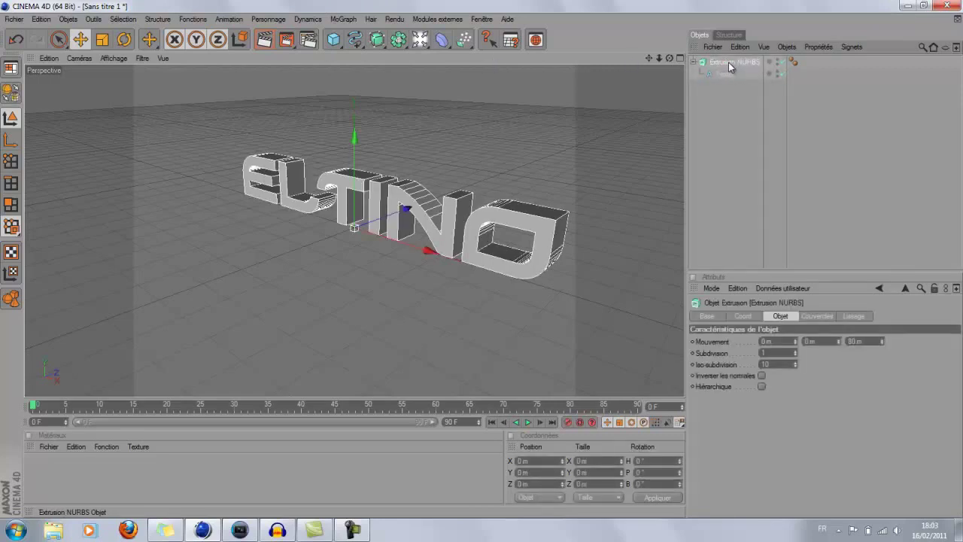
ctrl+drag(728, 63, 725, 98)
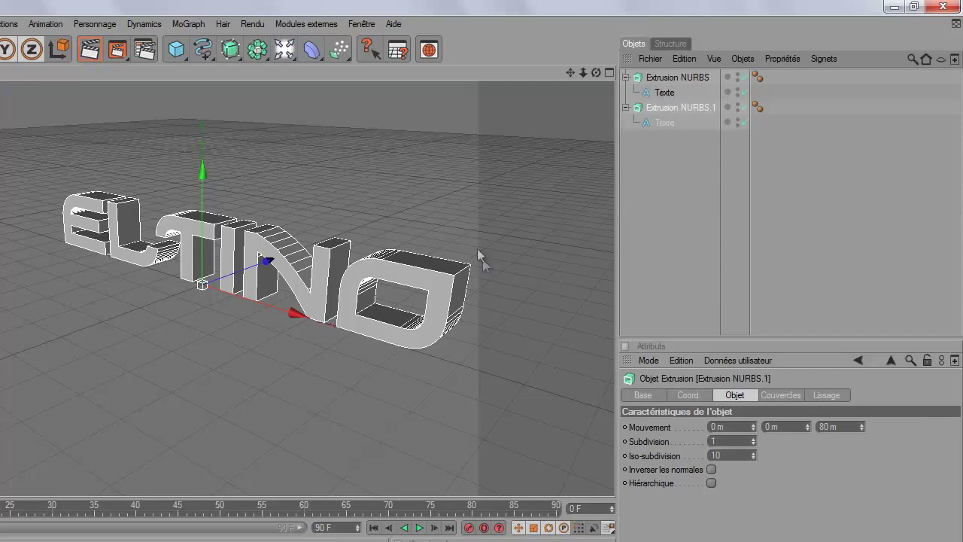
drag(594, 72, 618, 80)
click(671, 107)
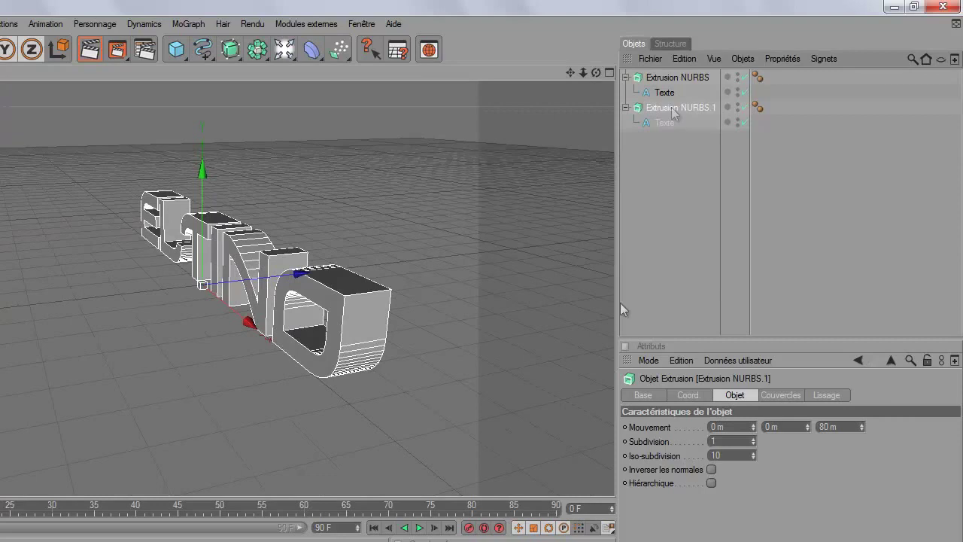
click(841, 427)
text(40)
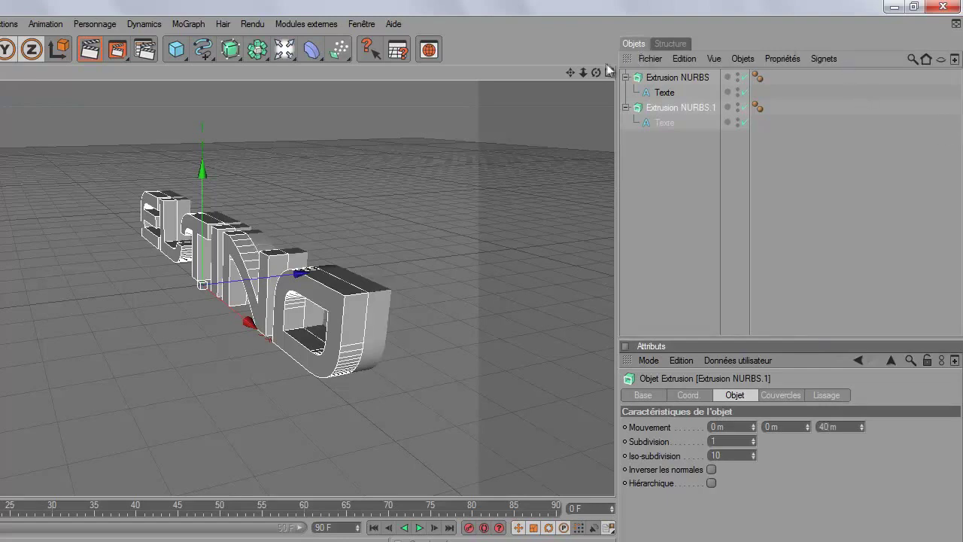
- Move the thinner duplicate extrusion back along the Z axis so it sits midway through the original's thickness
drag(598, 73, 360, 324)
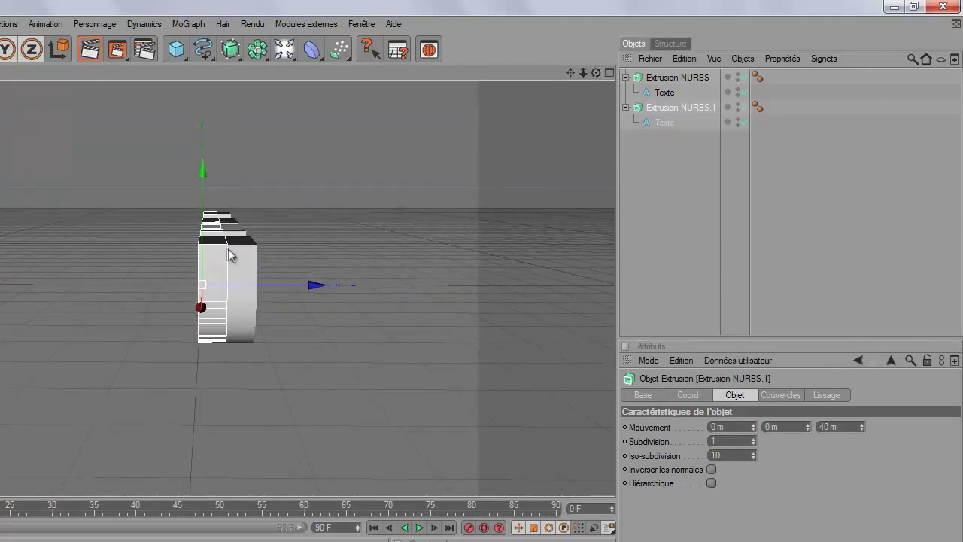
drag(312, 284, 362, 324)
drag(595, 73, 361, 327)
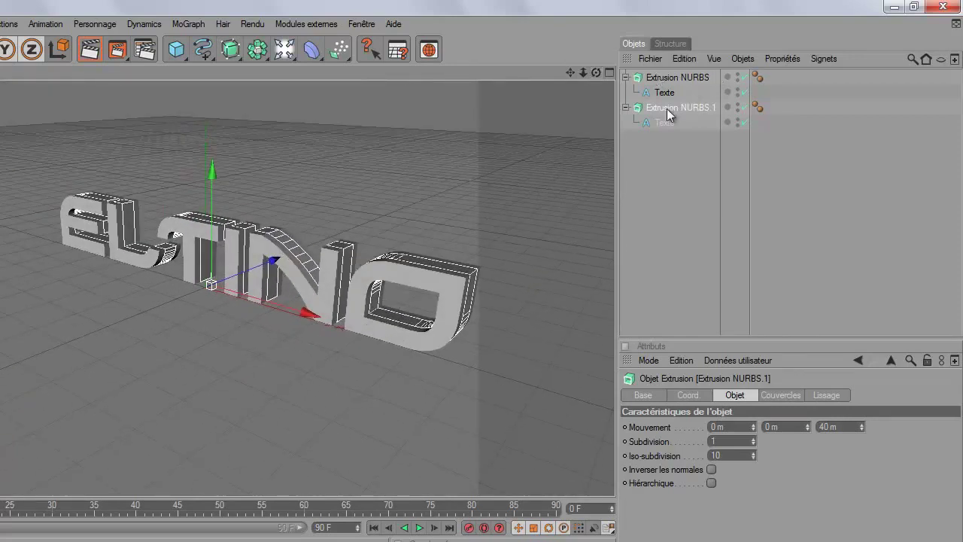
- Set both the start and end caps of the duplicate extrusion to "Couvercle et biseau"
drag(570, 72, 358, 323)
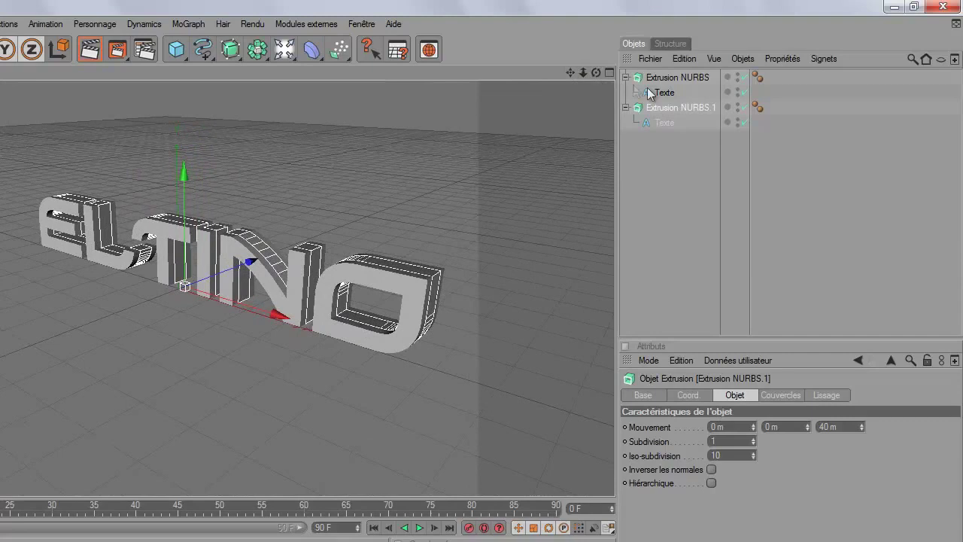
click(695, 109)
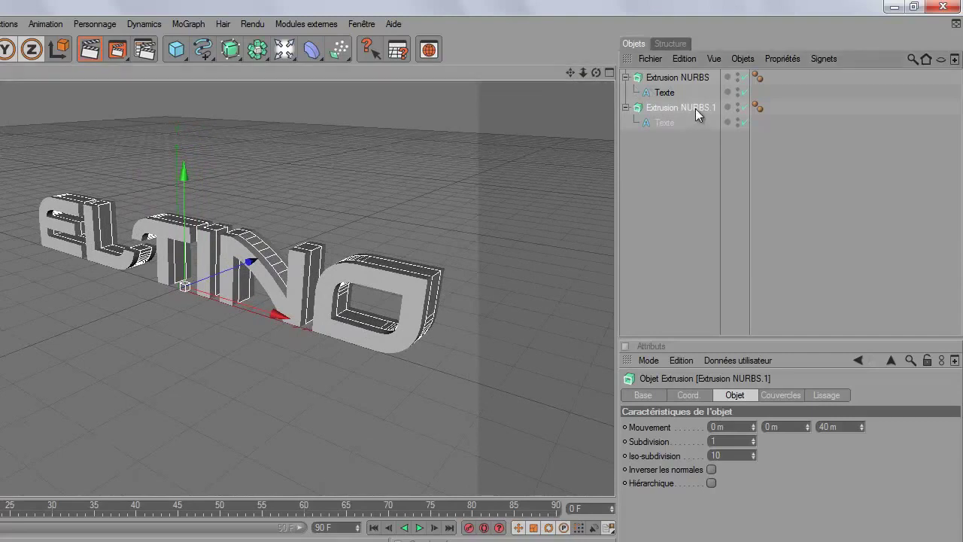
click(792, 396)
click(782, 427)
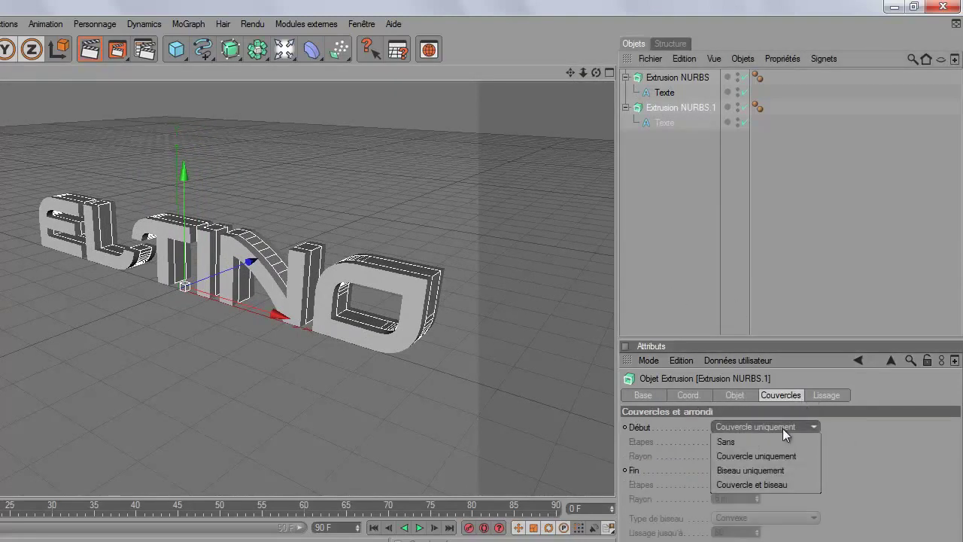
click(756, 484)
click(763, 469)
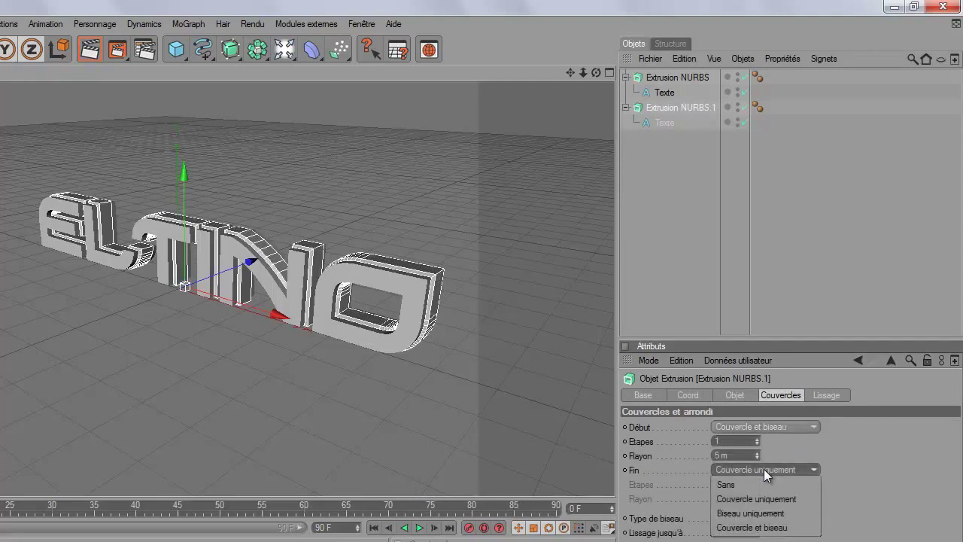
click(767, 521)
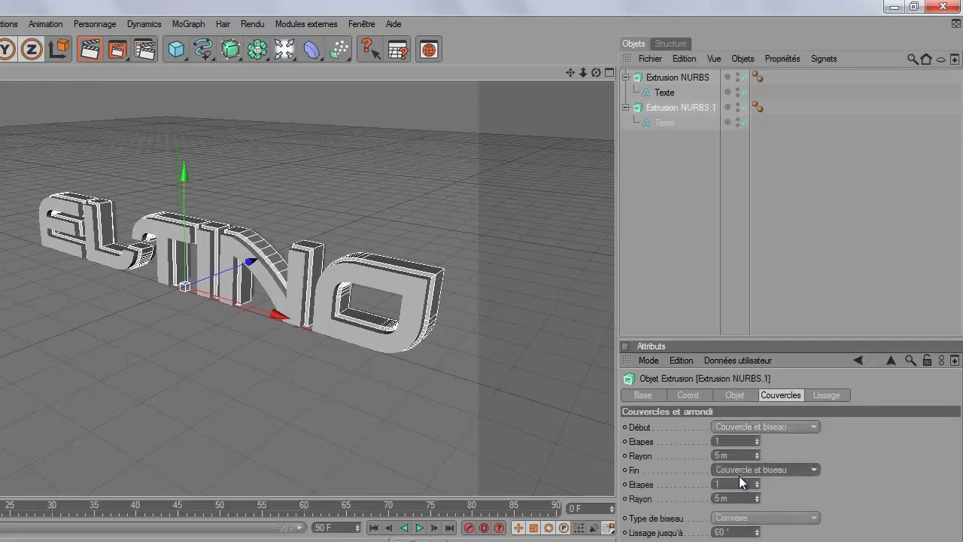
- Set the start and end bevel radius of the duplicate extrusion to 10 m each, leaving nothing selected
double_click(722, 455)
text(10)
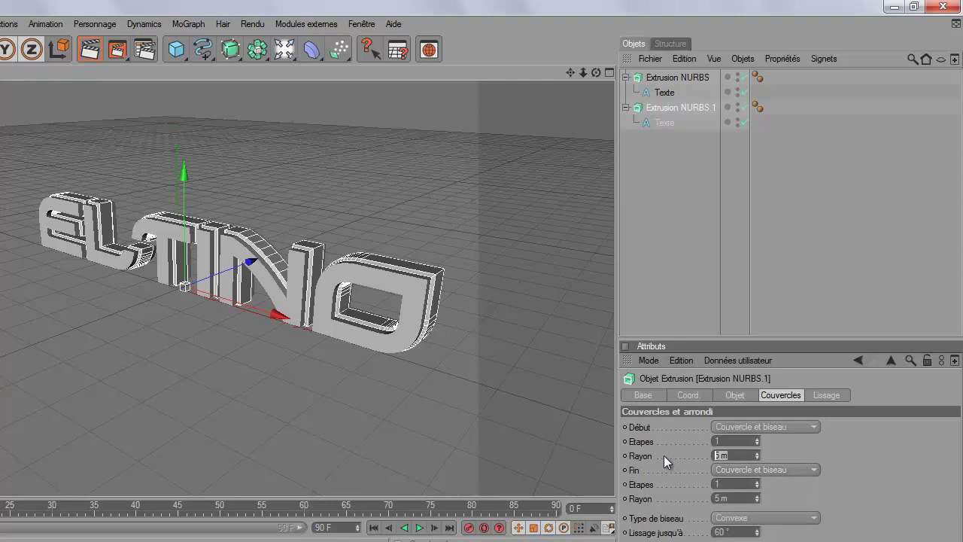
key(Return)
double_click(726, 497)
text(10)
key(Return)
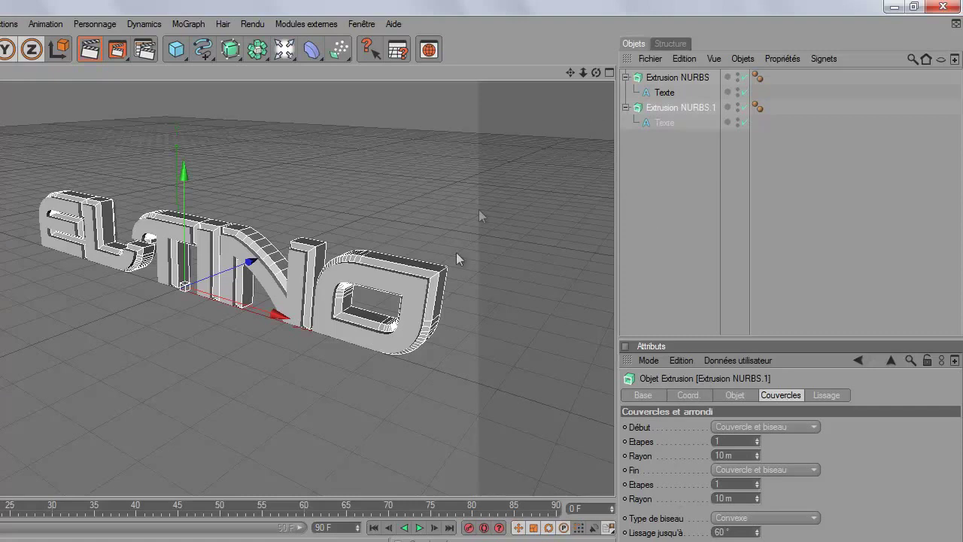
click(662, 229)
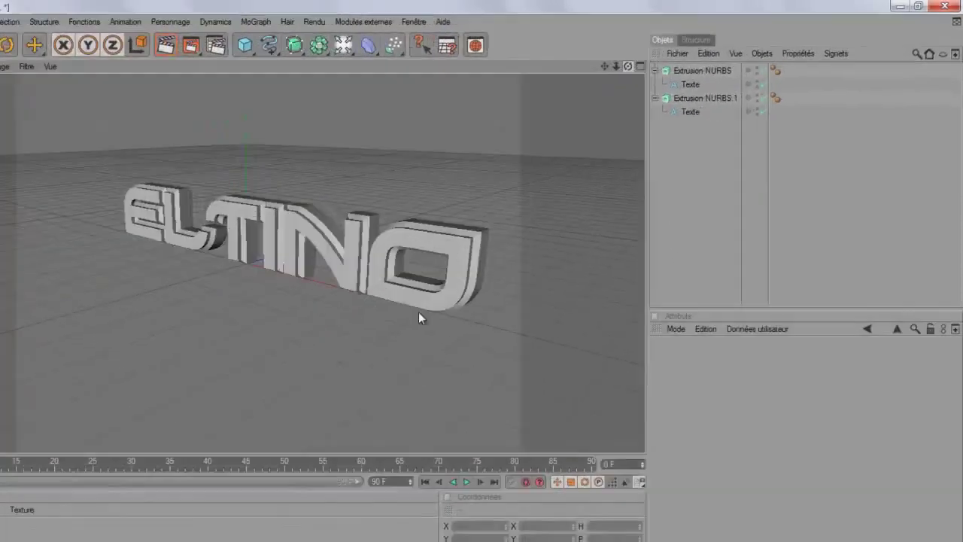
- Set the render output to the Film/Vidéo preset HDV/HDTV 720 25 in the render settings
drag(418, 312, 415, 295)
mouse_move(482, 258)
alt+mouse_down()
mouse_move(490, 261)
mouse_move(480, 258)
alt+mouse_up()
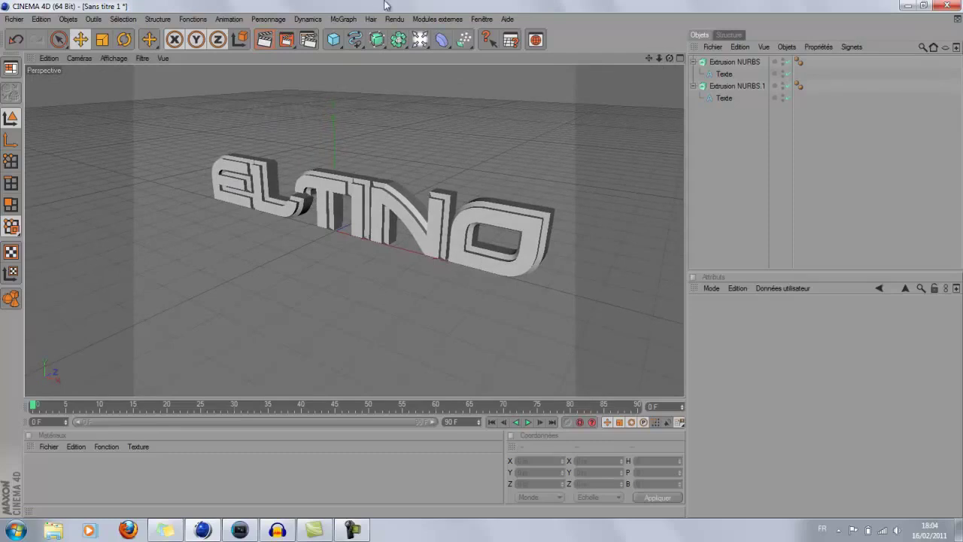
click(309, 40)
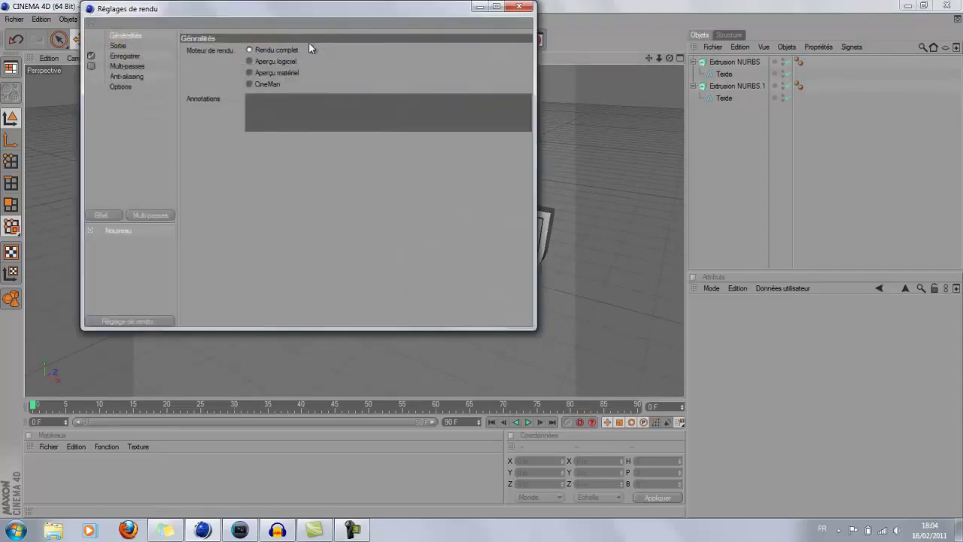
drag(291, 9, 437, 101)
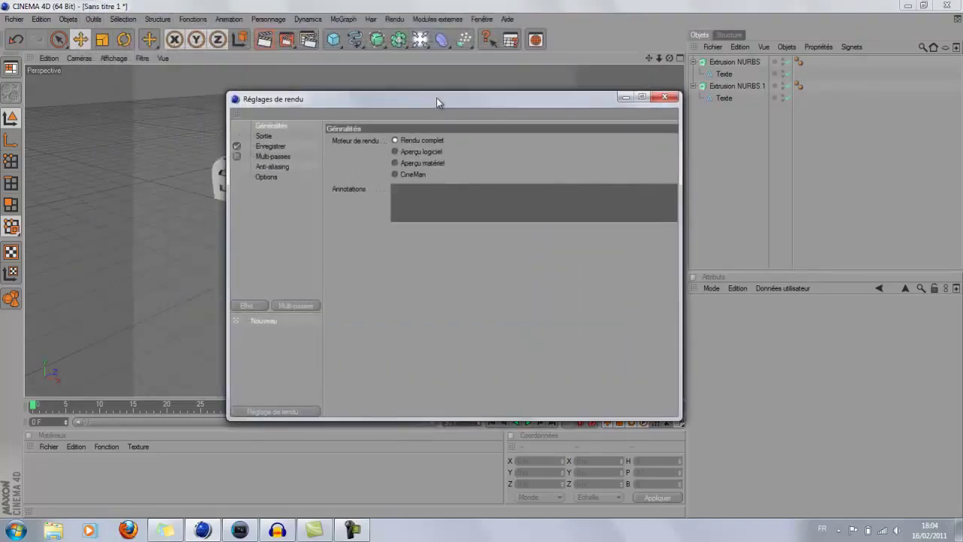
click(264, 137)
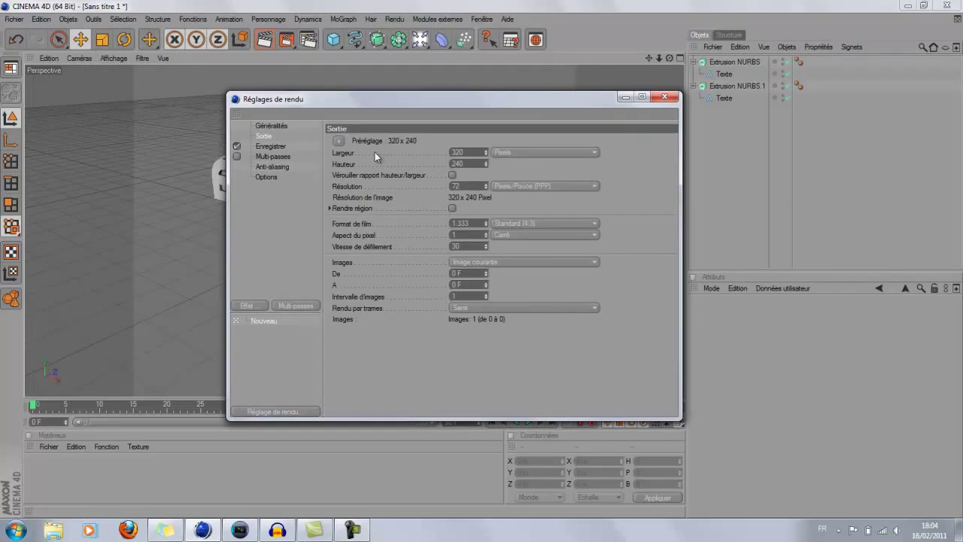
click(340, 140)
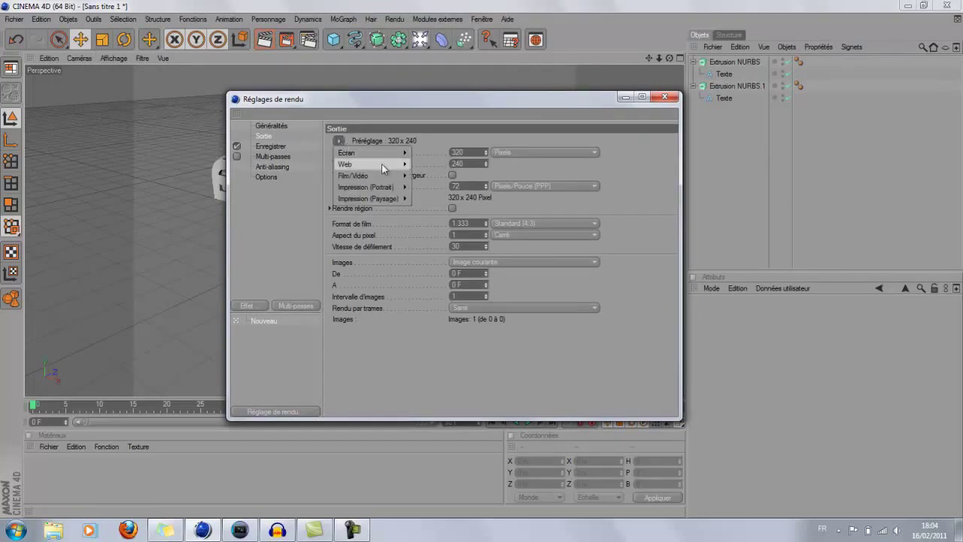
mouse_move(376, 176)
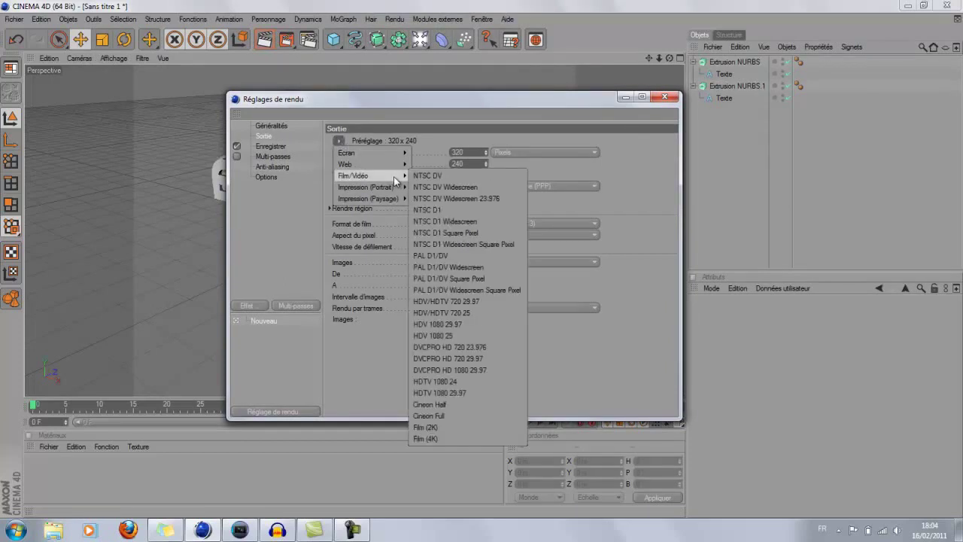
click(477, 313)
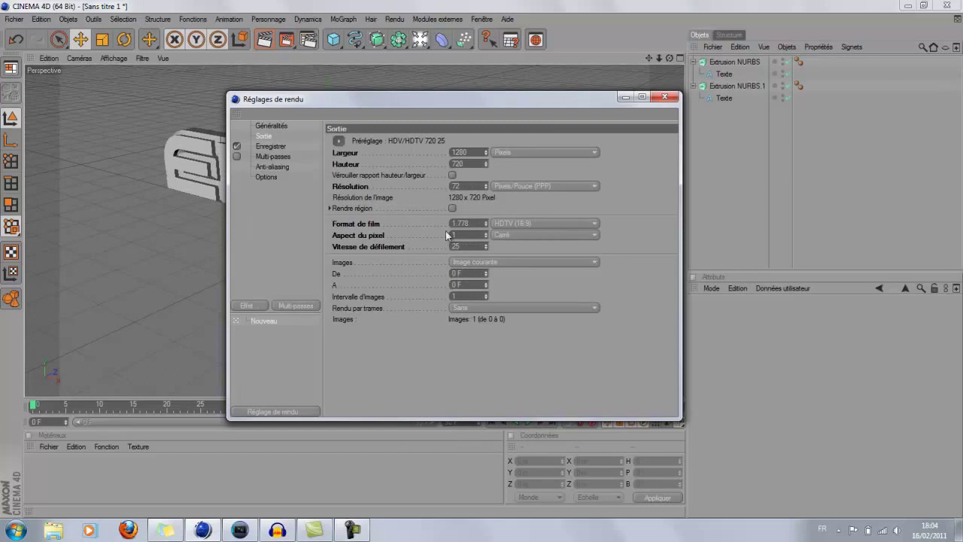
- Set the render's anti-aliasing to "Au mieux"
drag(465, 103, 433, 80)
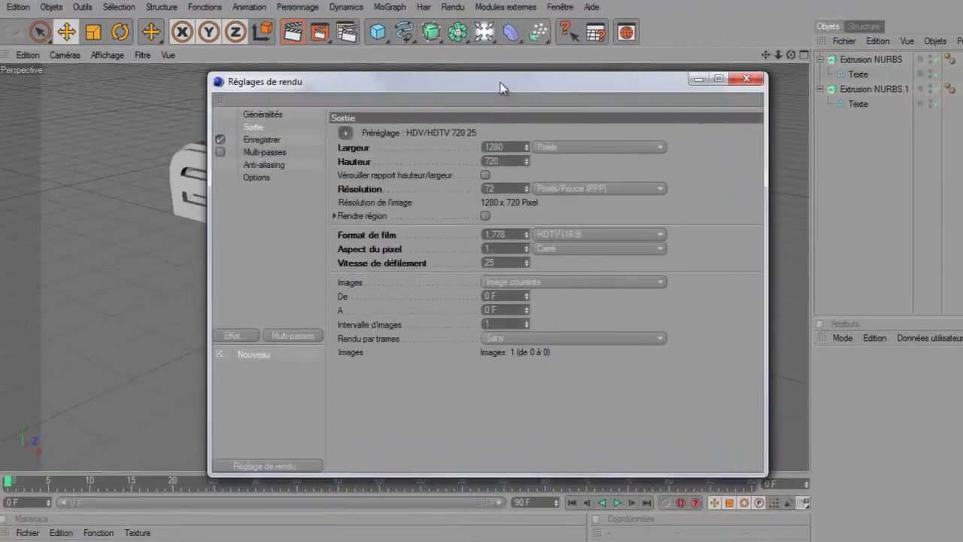
drag(500, 82, 489, 75)
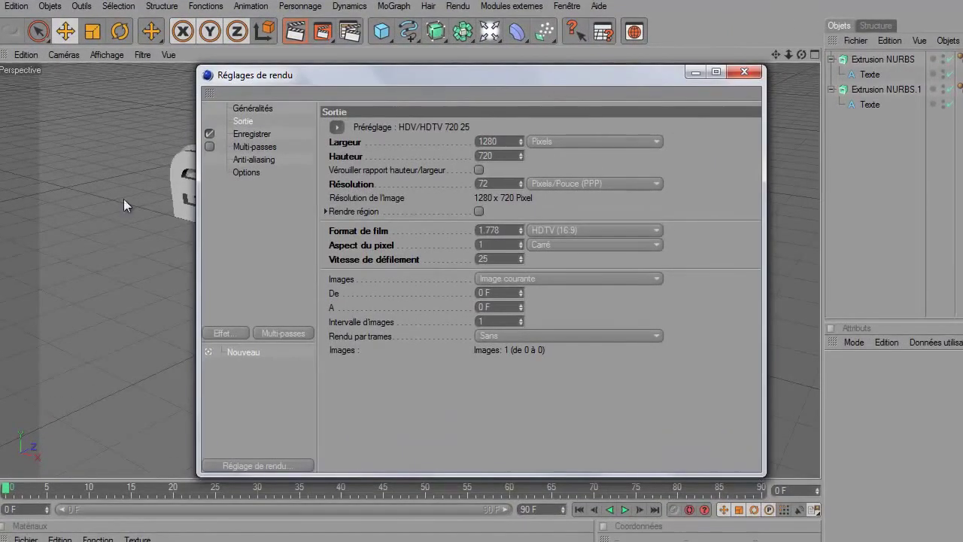
click(256, 146)
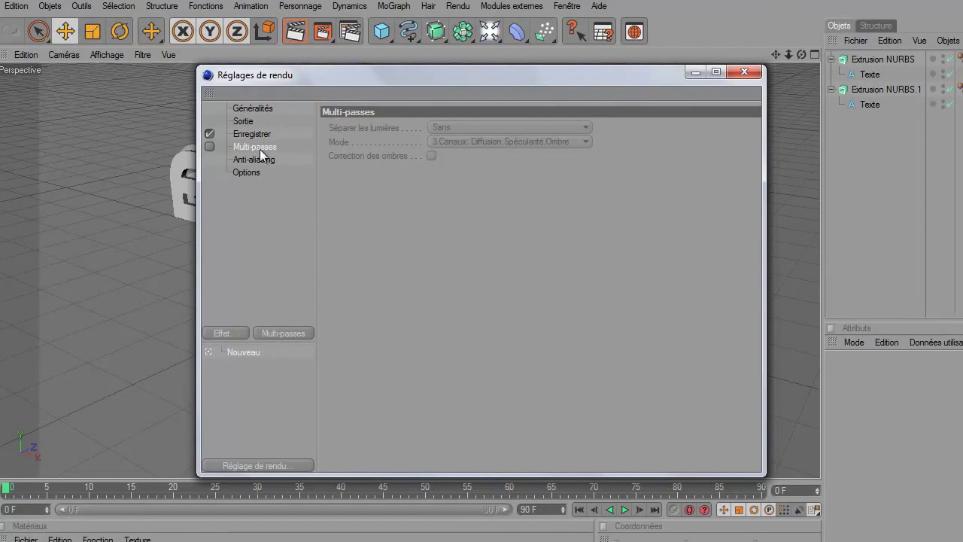
click(255, 159)
click(473, 126)
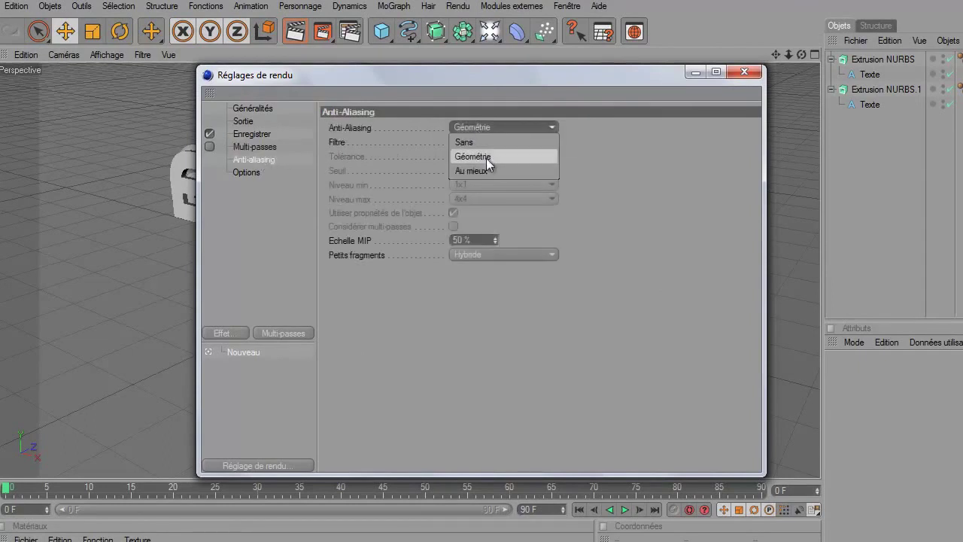
click(483, 170)
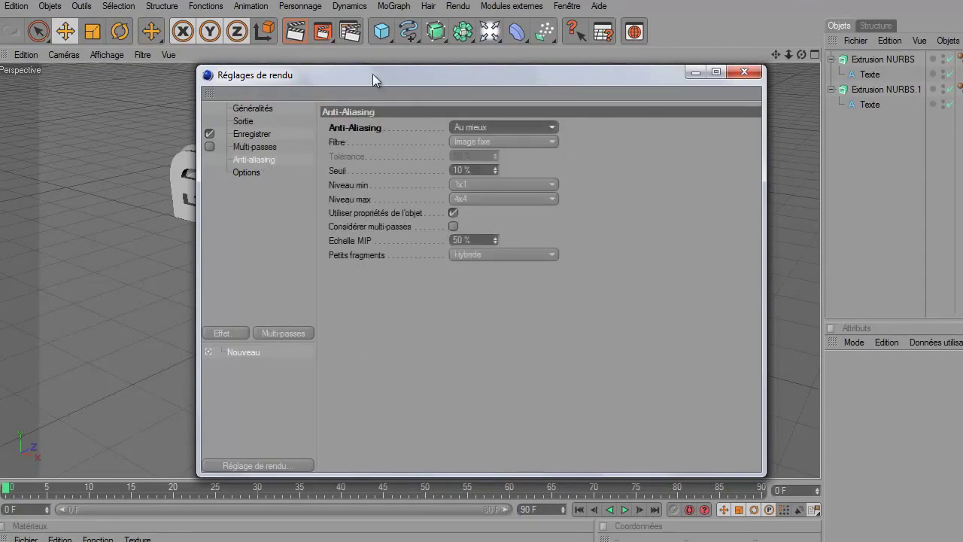
- Add the "Illumination globale" effect to the render settings and close them
click(240, 331)
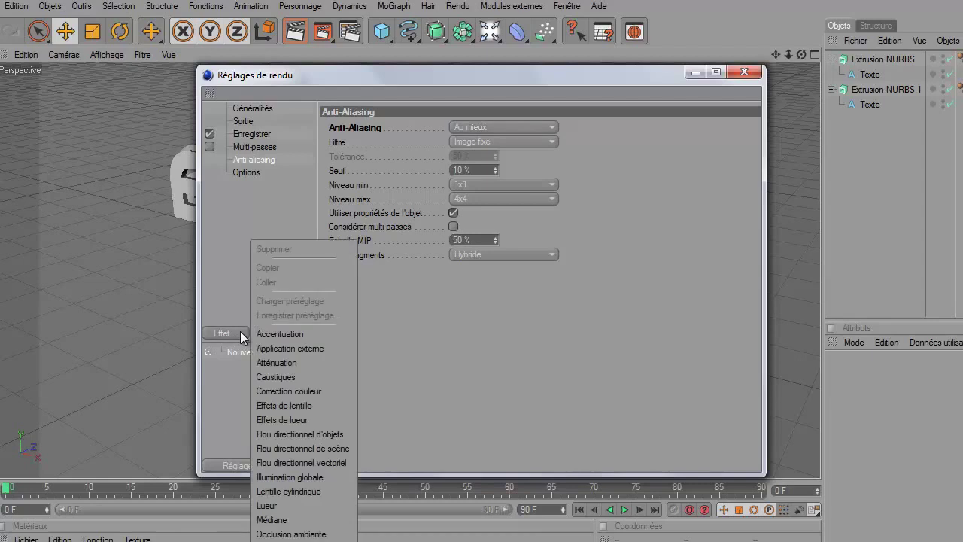
click(305, 477)
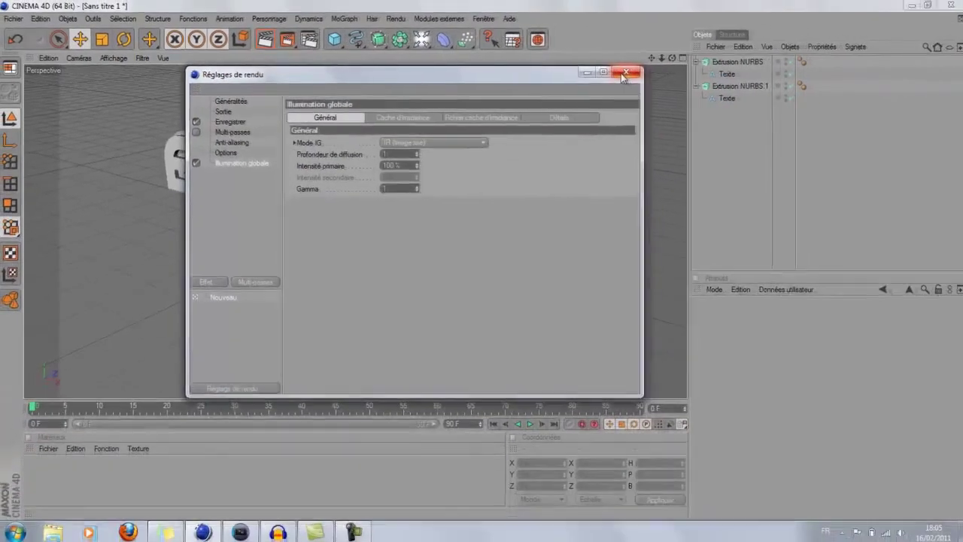
click(624, 75)
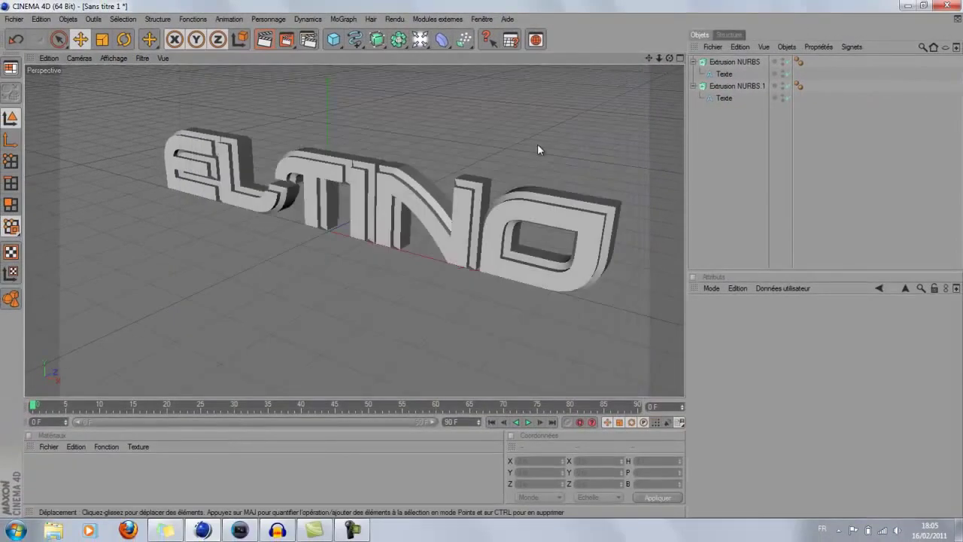
- Create a new material with a dark grey colour of RGB 46, 46, 46 and apply it to Extrusion NURBS.1
scroll(537, 149, down, 3)
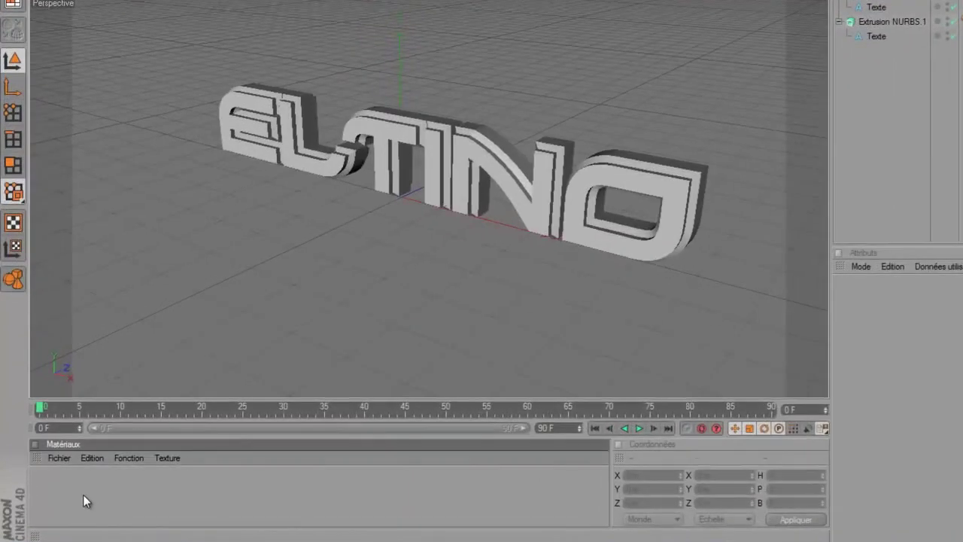
double_click(83, 494)
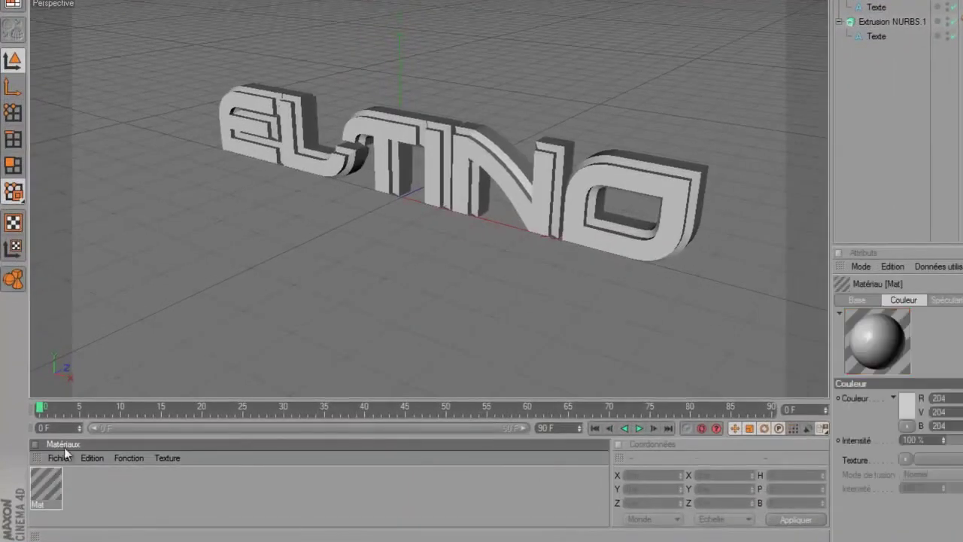
double_click(47, 485)
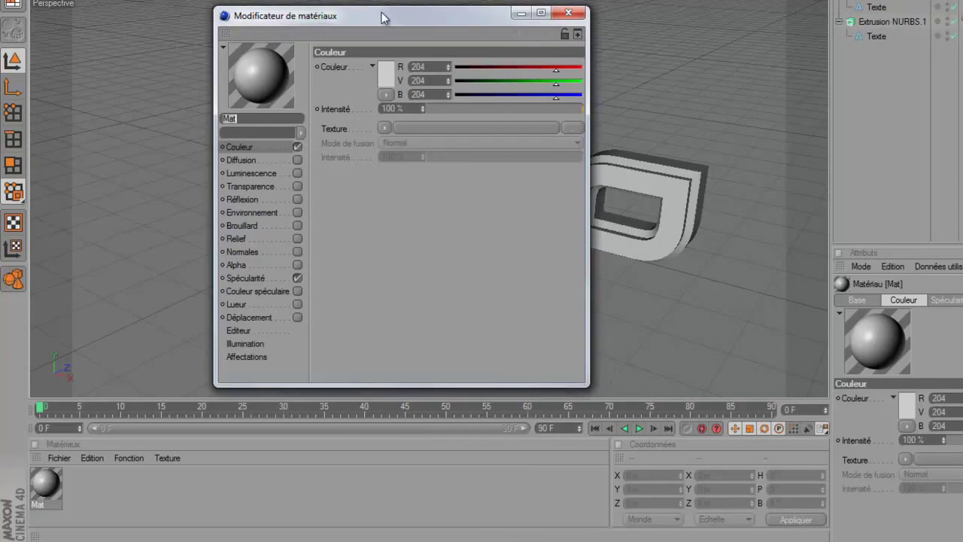
click(385, 75)
drag(339, 97, 284, 91)
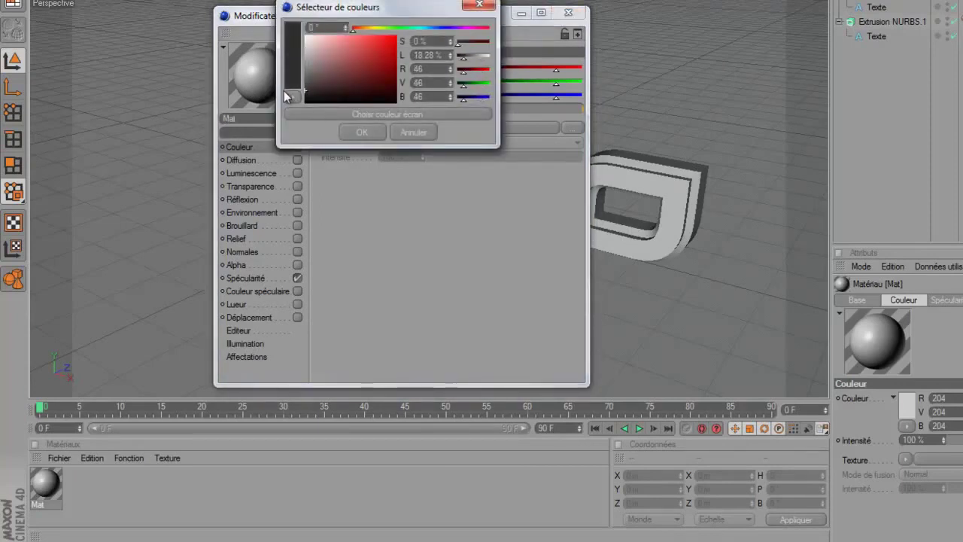
click(344, 134)
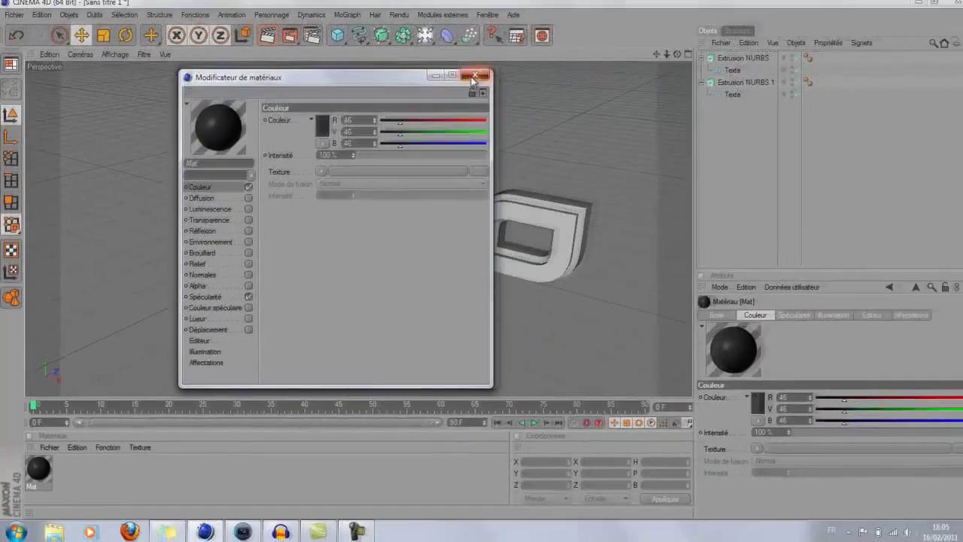
click(568, 13)
mouse_move(38, 467)
mouse_down()
mouse_move(155, 189)
mouse_move(540, 170)
mouse_move(565, 219)
mouse_move(560, 209)
mouse_up()
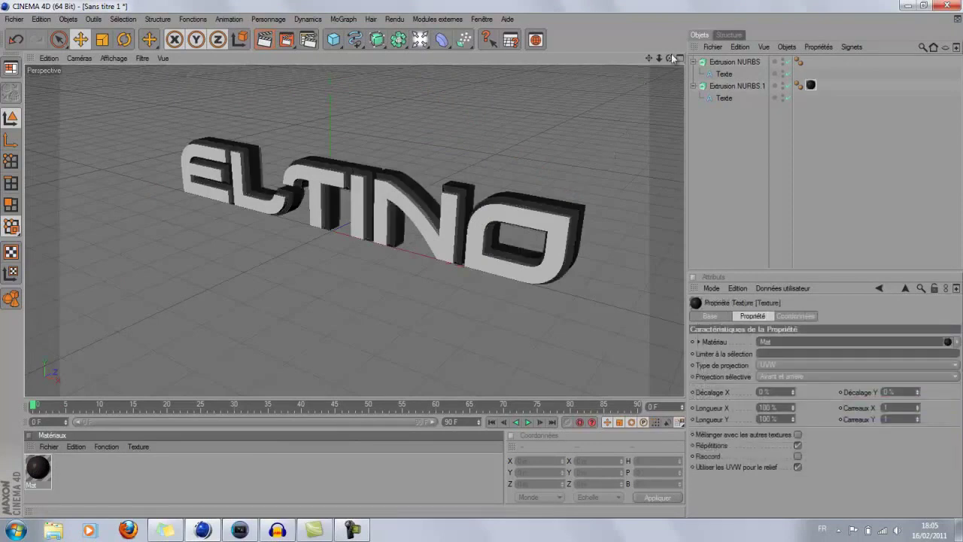
mouse_move(495, 264)
alt+mouse_down()
mouse_move(442, 261)
mouse_move(480, 258)
alt+mouse_up()
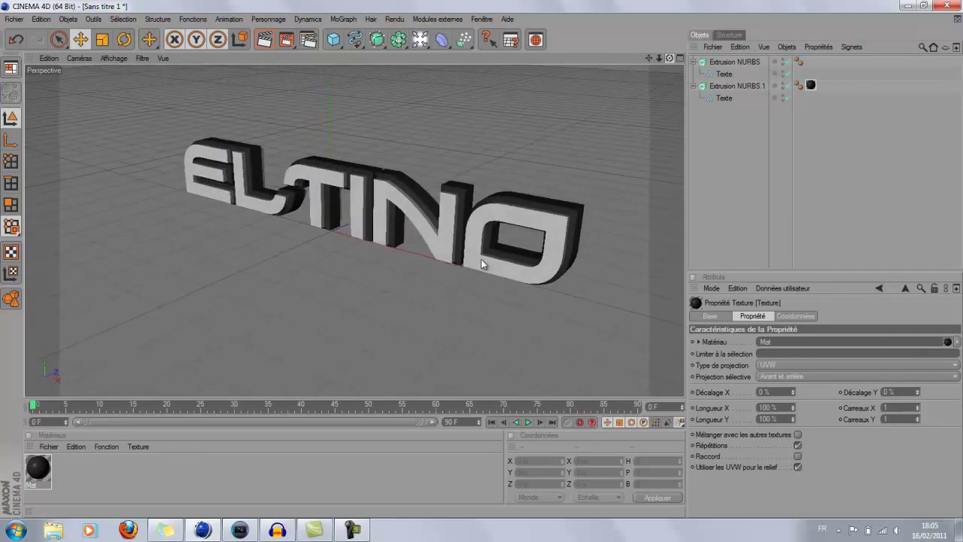
- Create a Nukei material and apply it to the front extrusion, Extrusion NURBS
click(49, 447)
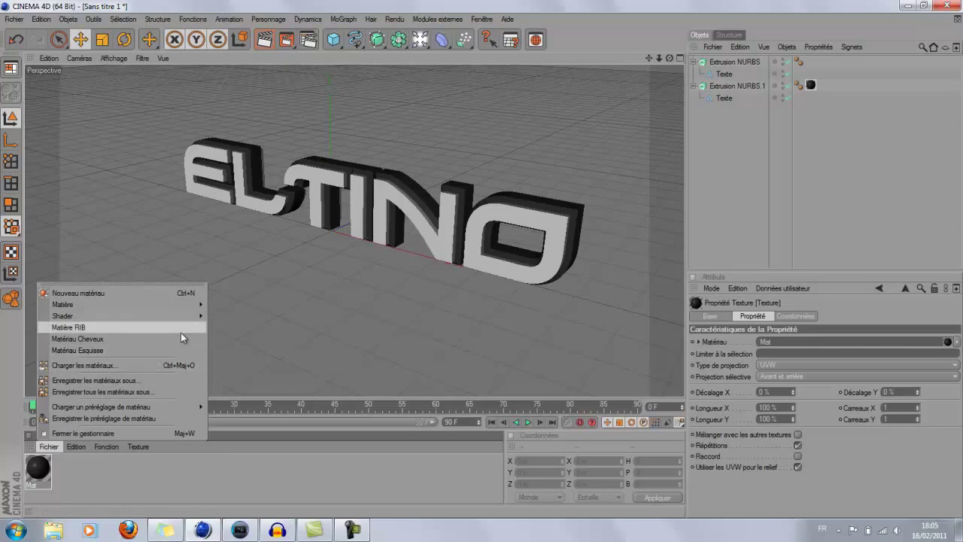
mouse_move(200, 305)
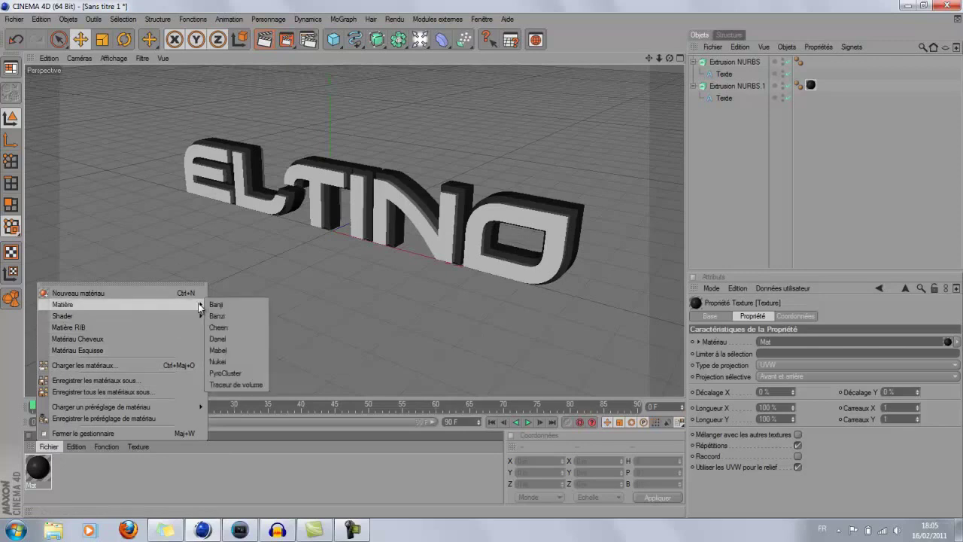
click(232, 362)
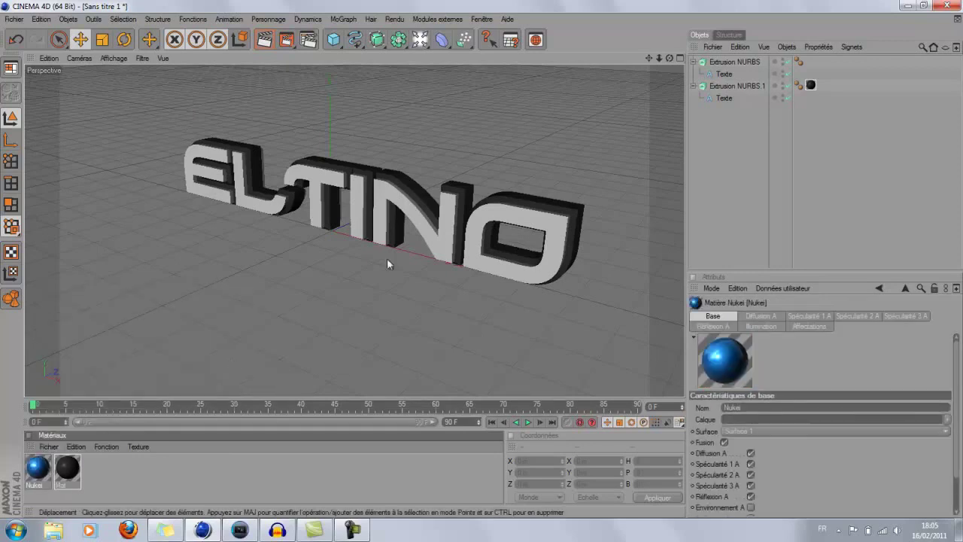
drag(41, 470, 482, 260)
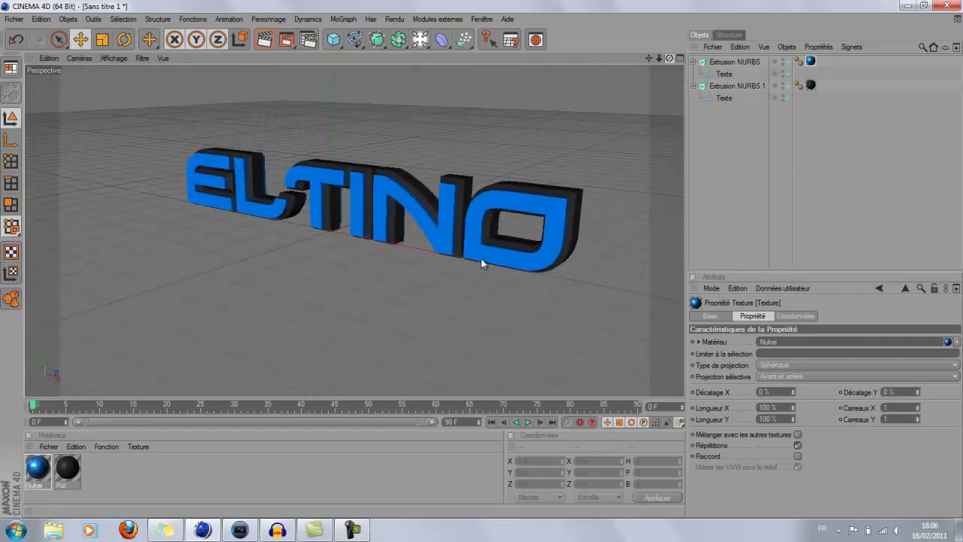
- Collapse the hierarchies of both Extrusion NURBS objects and leave nothing selected
click(693, 86)
click(693, 62)
click(703, 106)
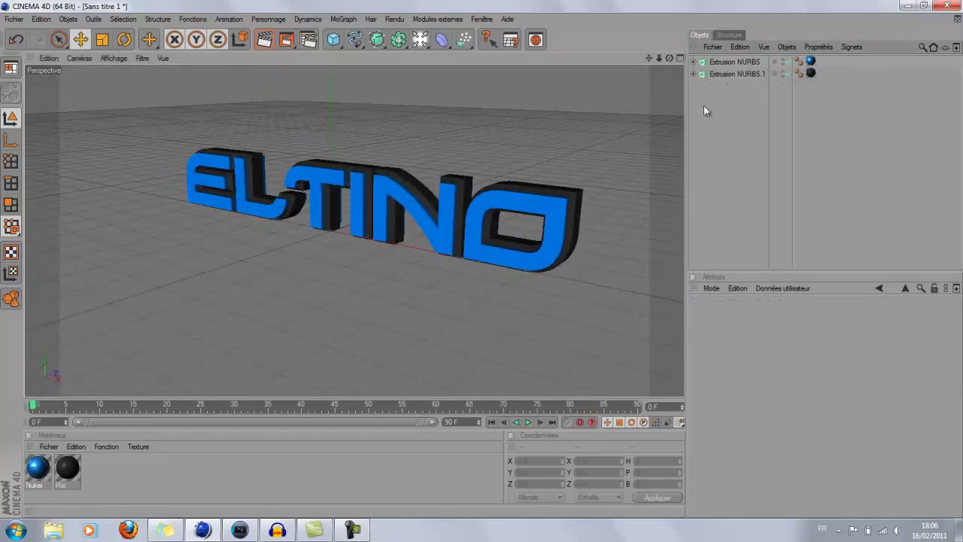
drag(670, 59, 481, 263)
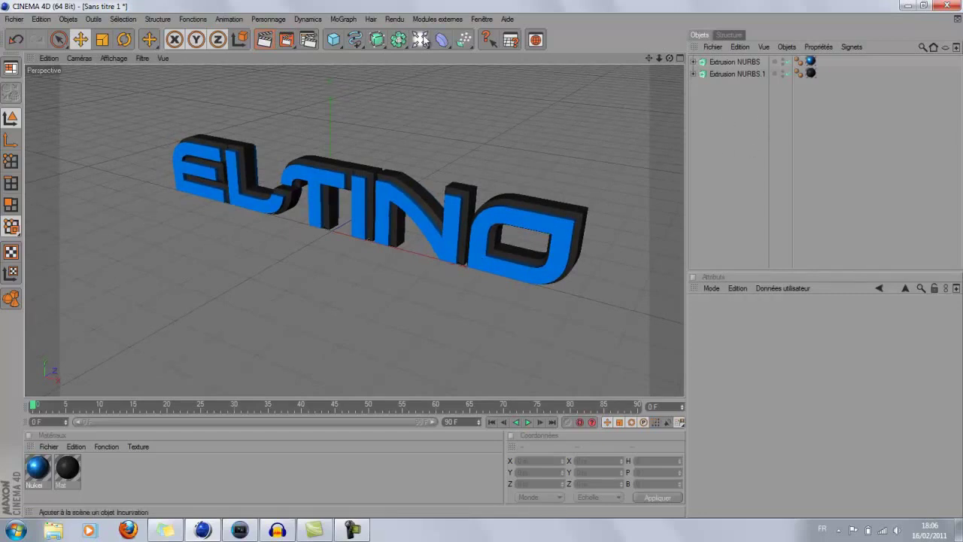
- Add a Ciel (sky) object to the scene and render the perspective view to preview it
click(419, 39)
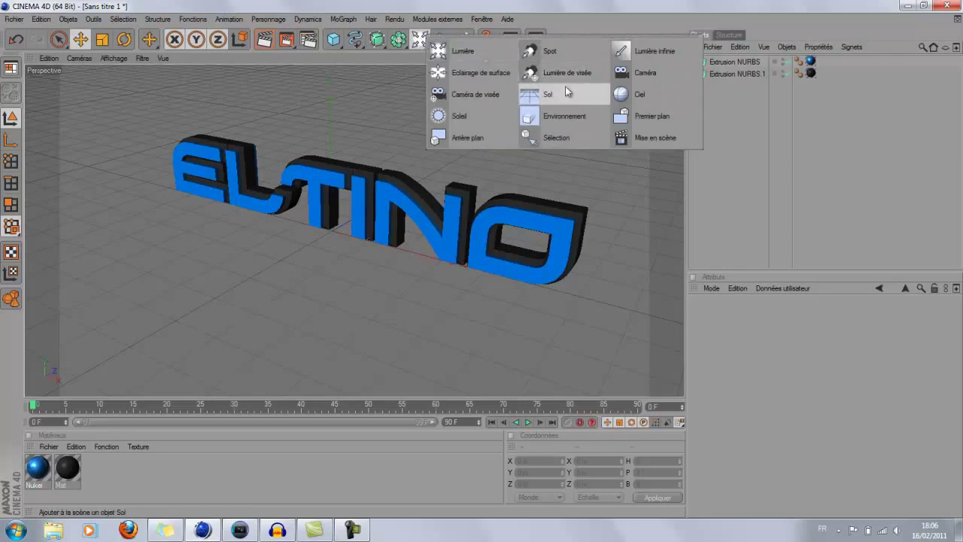
click(636, 94)
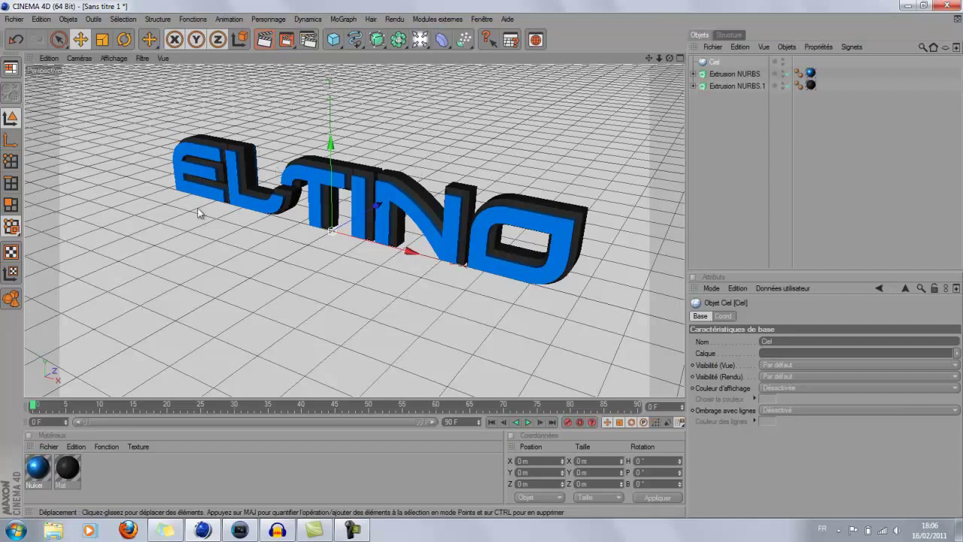
click(274, 44)
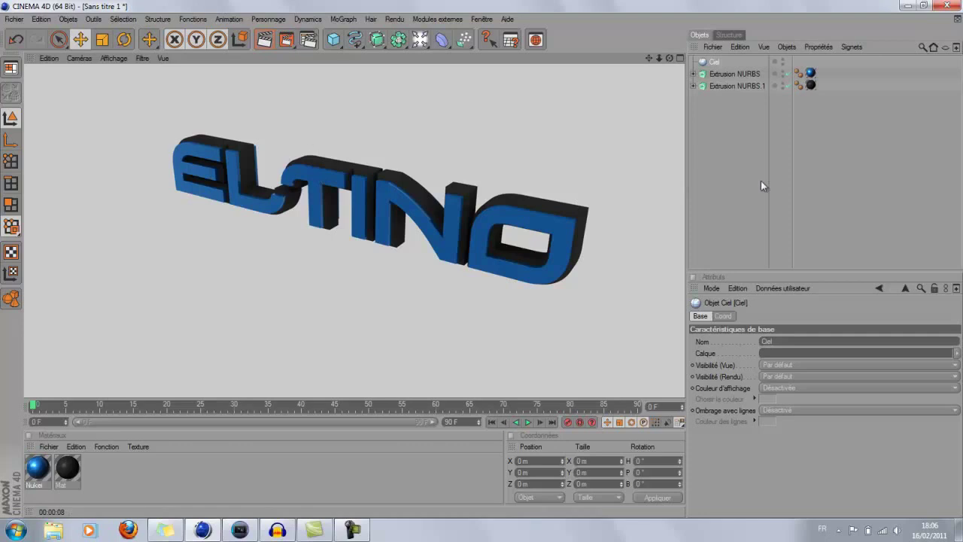
click(738, 189)
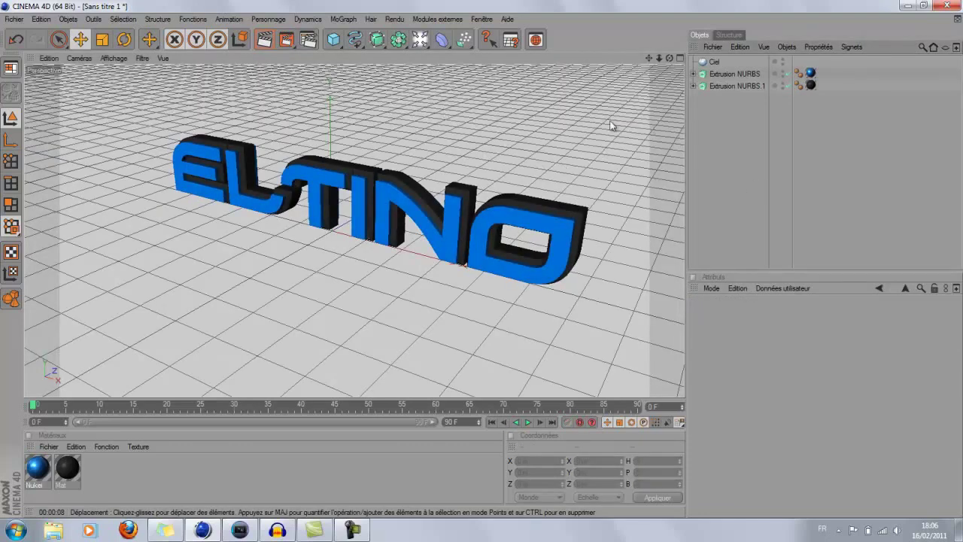
- Add a Sol (floor) object, set its X, Y and Z scale to 999, and leave nothing selected
click(420, 40)
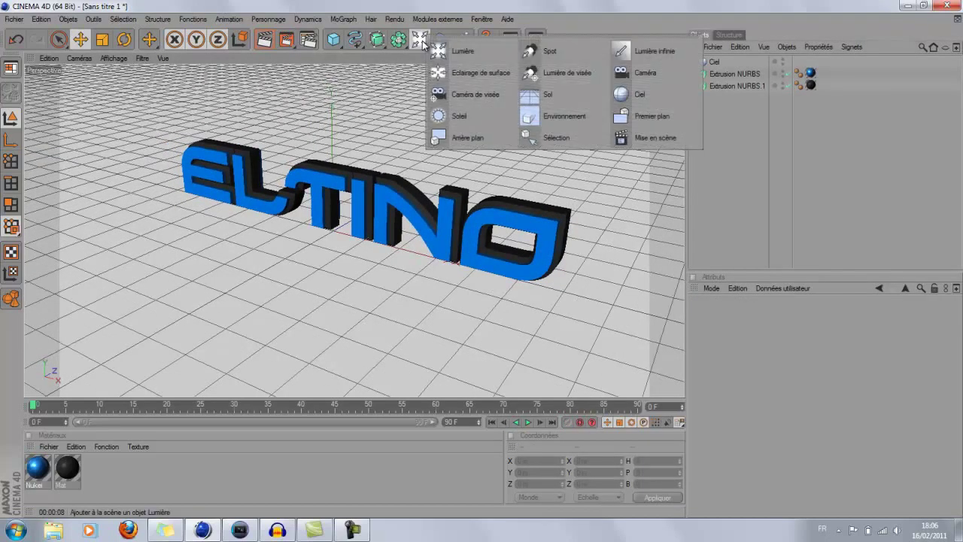
click(535, 95)
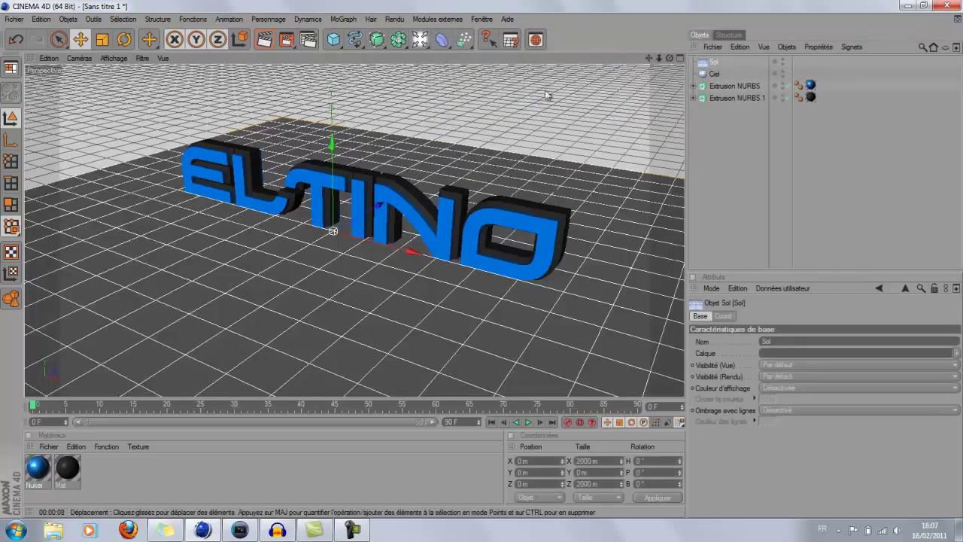
click(722, 316)
text(999)
key(Return)
click(818, 353)
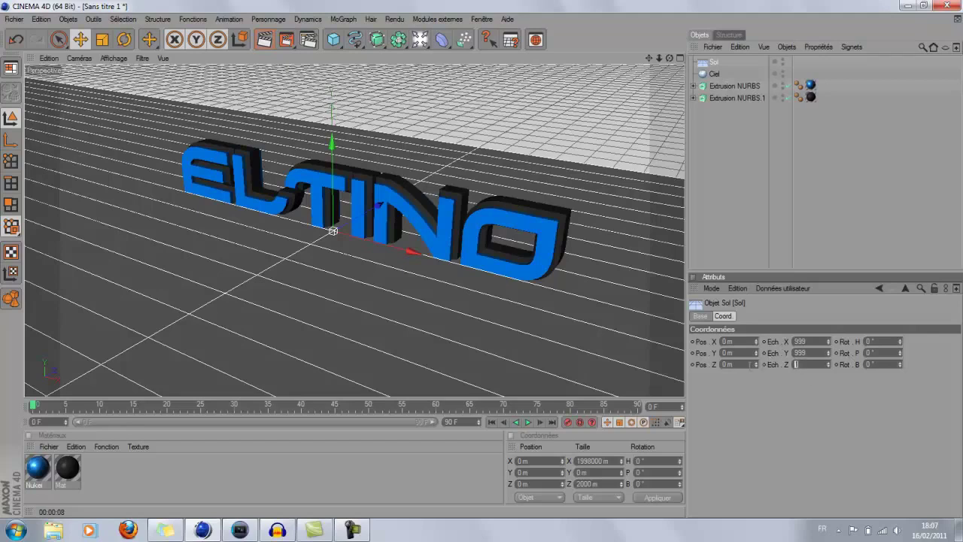
key(Return)
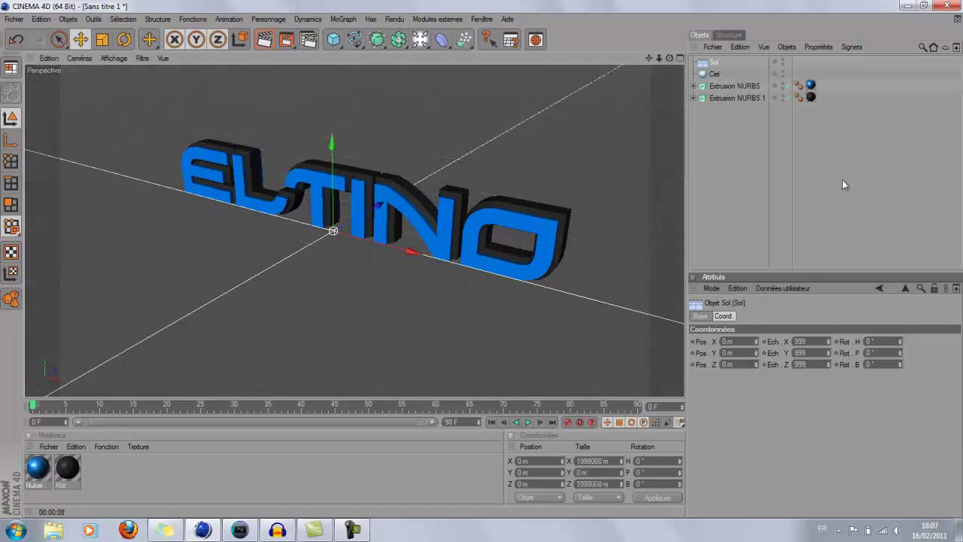
drag(670, 58, 482, 259)
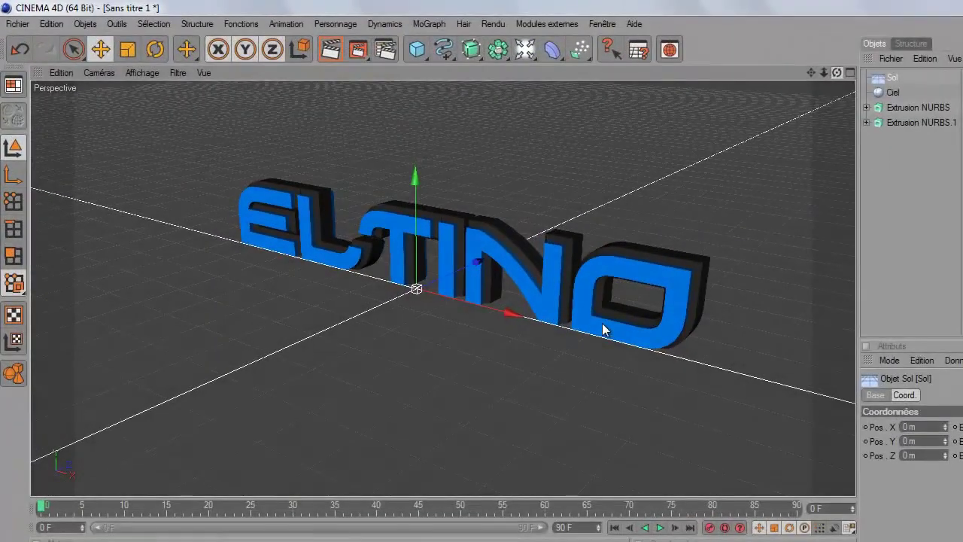
click(916, 175)
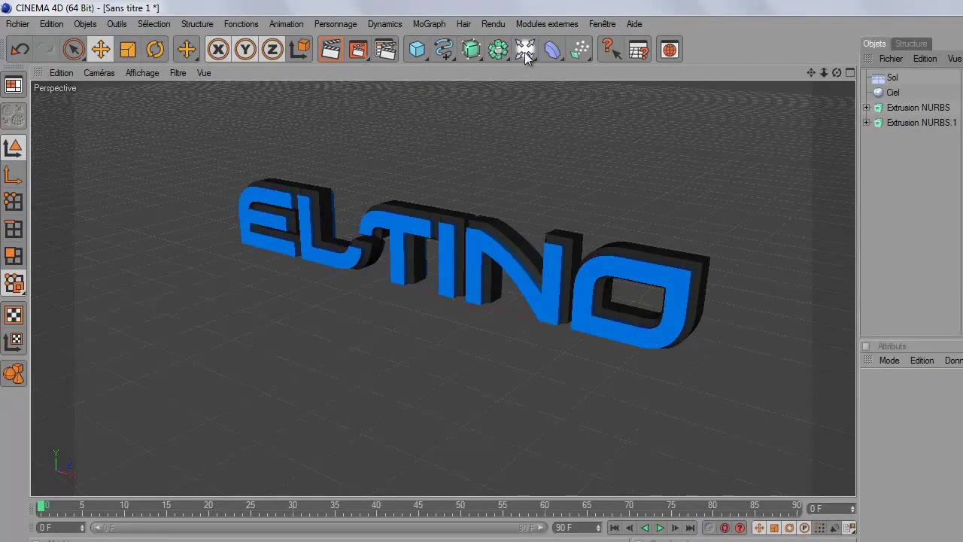
- Add a Lumière (light) object and move it up and in front of the text, to about Y 348 m, Z -672 m
drag(524, 52, 555, 64)
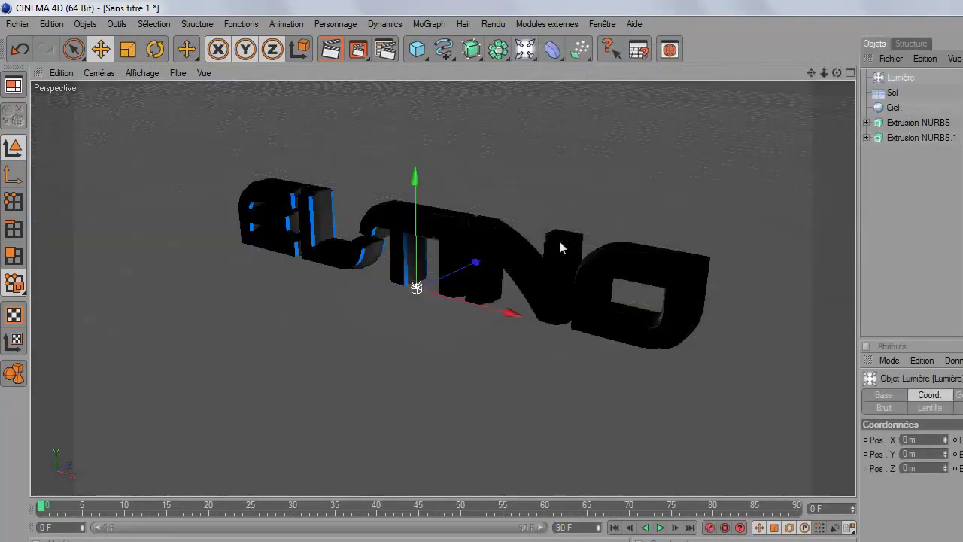
drag(451, 281, 218, 307)
drag(108, 314, 602, 324)
- Rotate the light to a pitch of about -26° and move it to about Y 415 m, Z -639 m
click(155, 49)
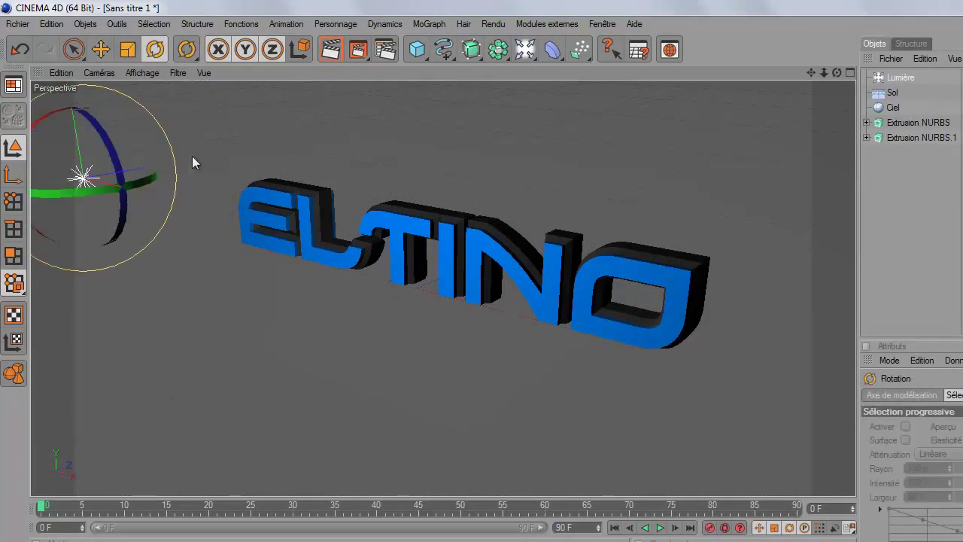
drag(58, 108, 94, 48)
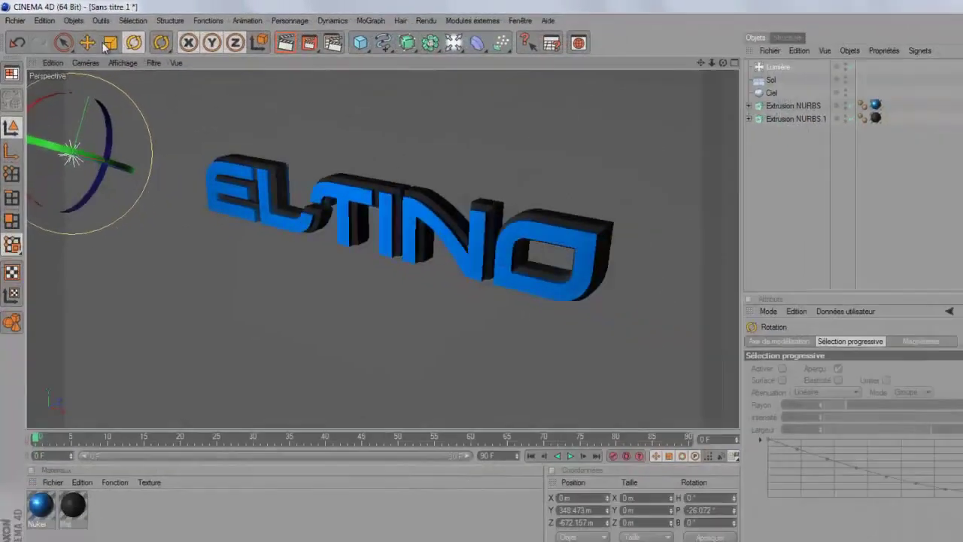
click(87, 43)
drag(482, 259, 481, 258)
scroll(334, 234, down, 3)
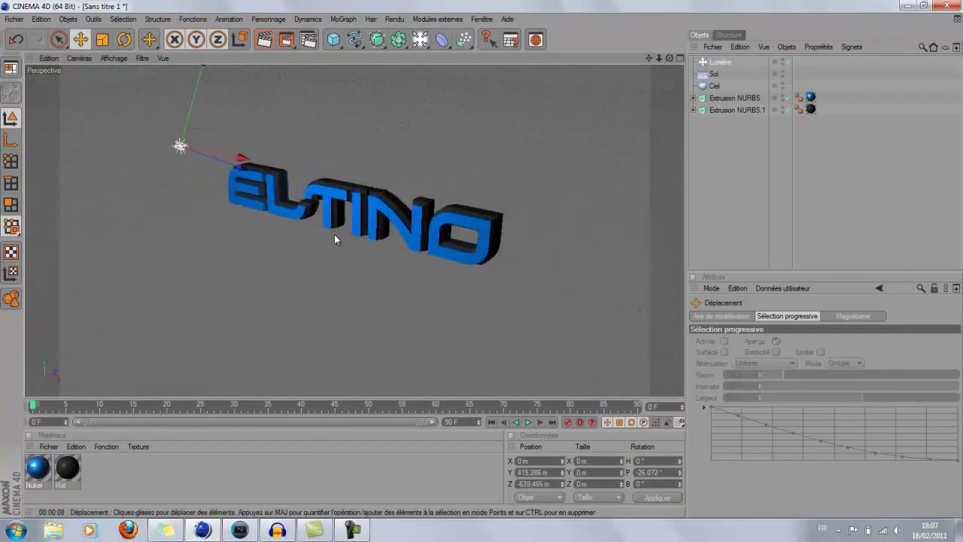
drag(669, 58, 482, 261)
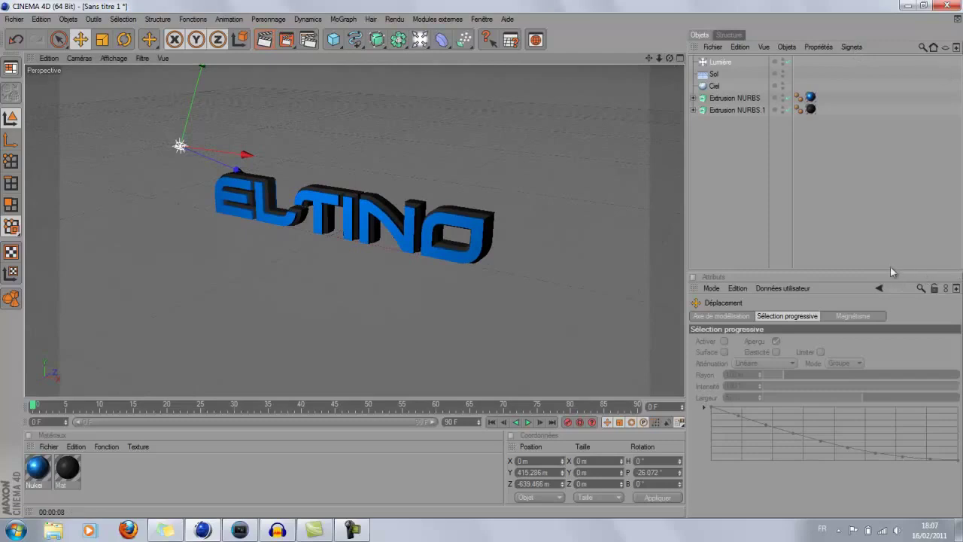
- Set the light's shadow type to Masques d'ombres (ombres diffuses)
click(720, 63)
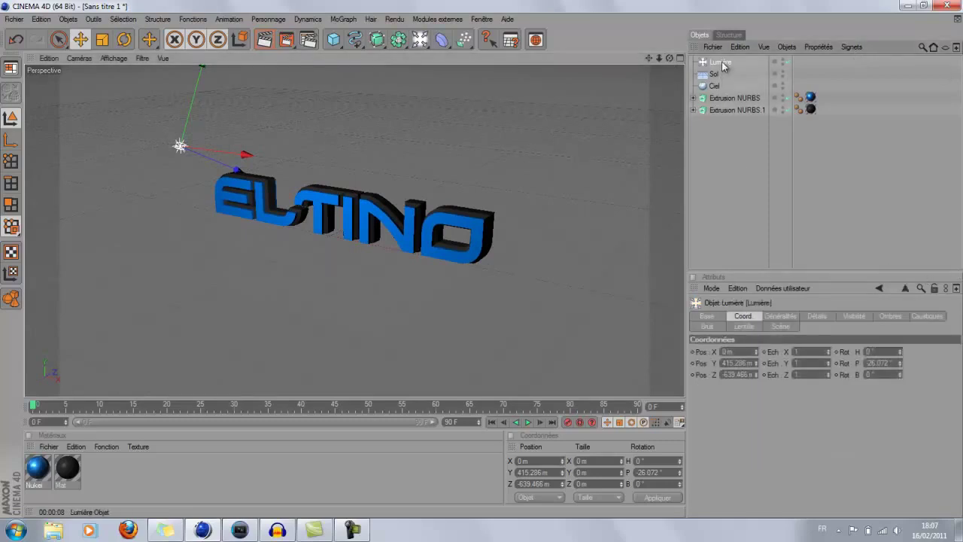
click(889, 316)
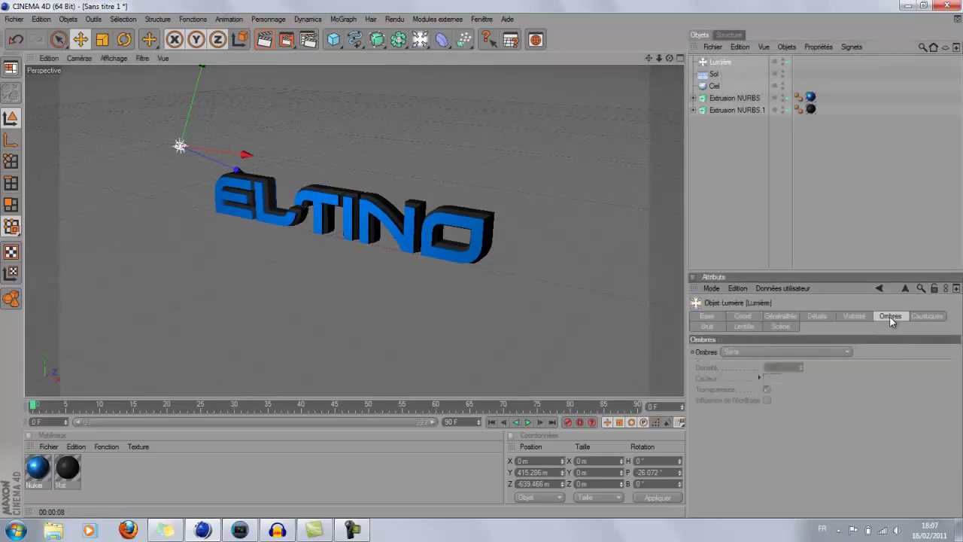
click(807, 349)
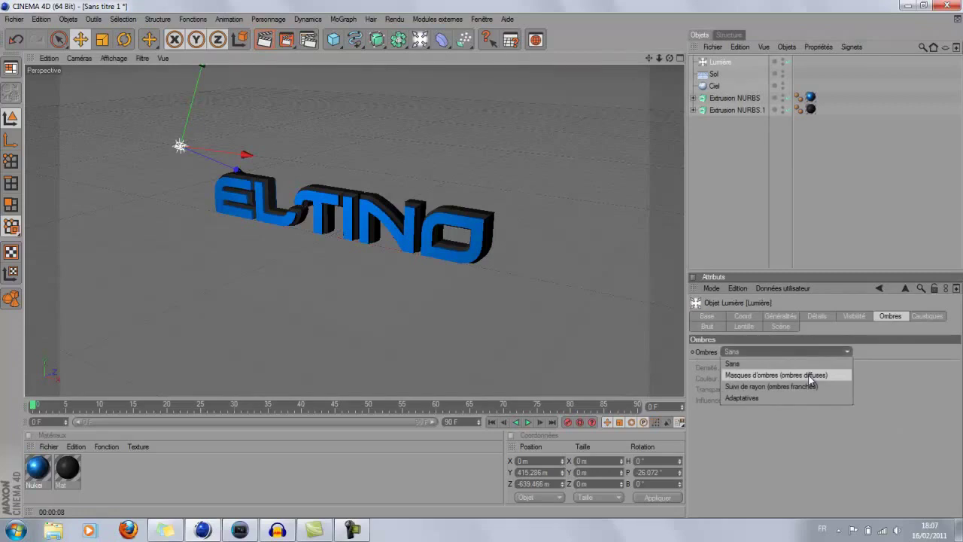
click(809, 376)
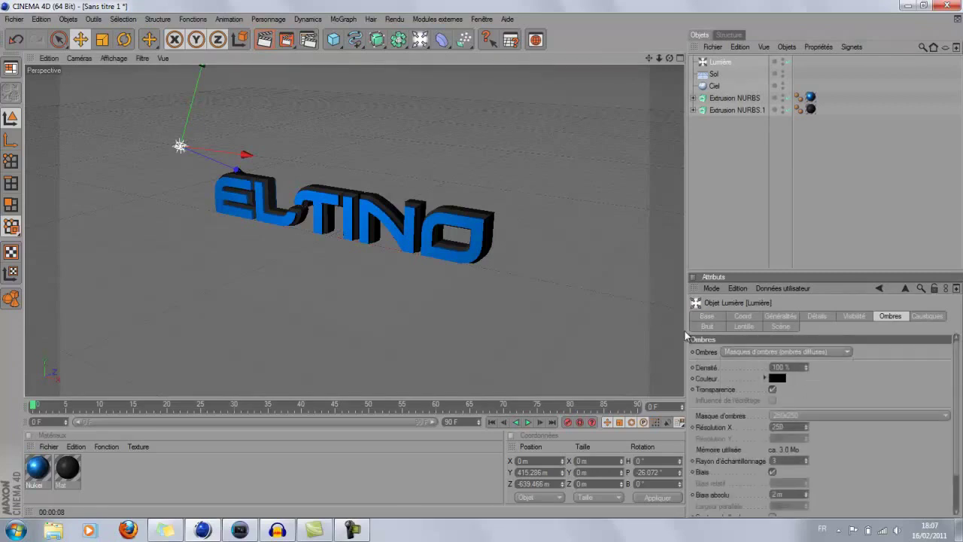
- Deselect all objects and render the perspective view to preview the lit text and its shadows
scroll(462, 226, up, 2)
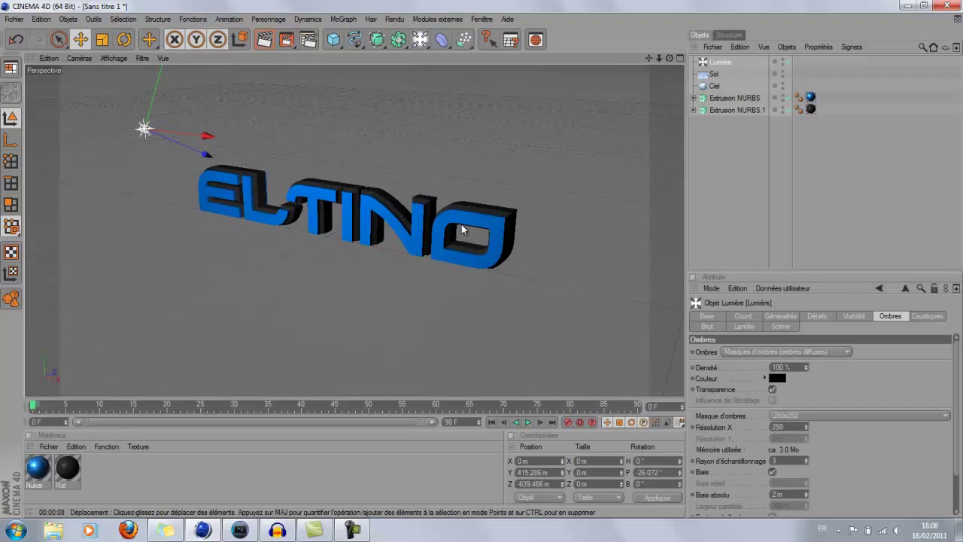
click(728, 122)
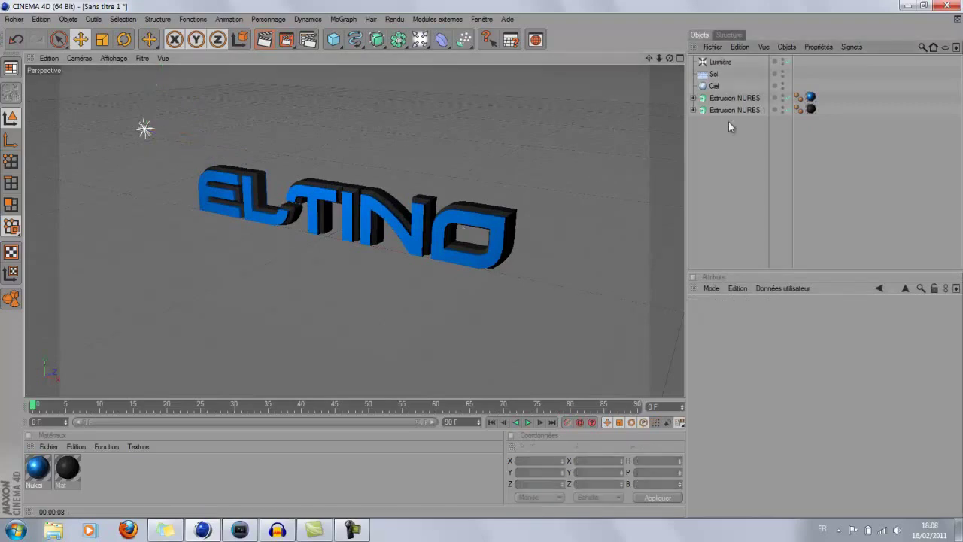
click(264, 39)
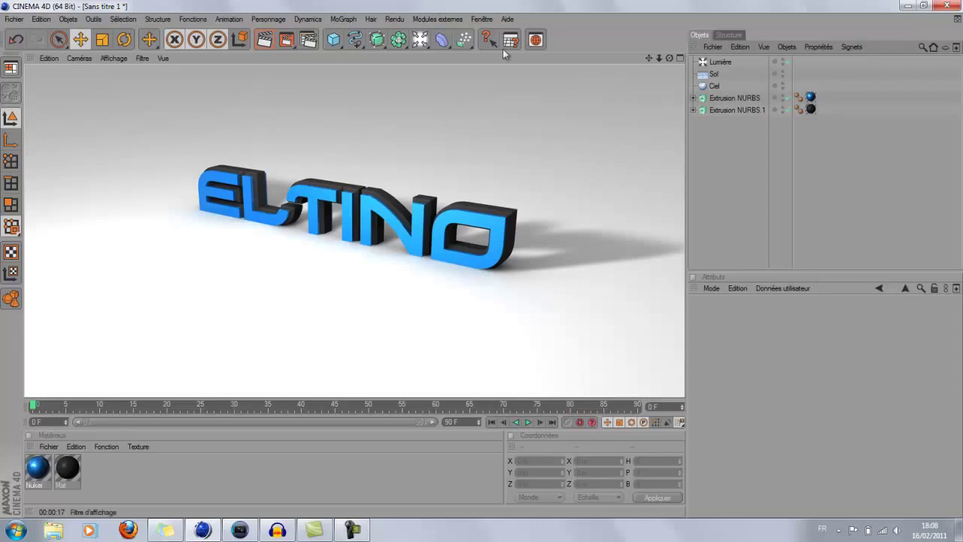
click(358, 532)
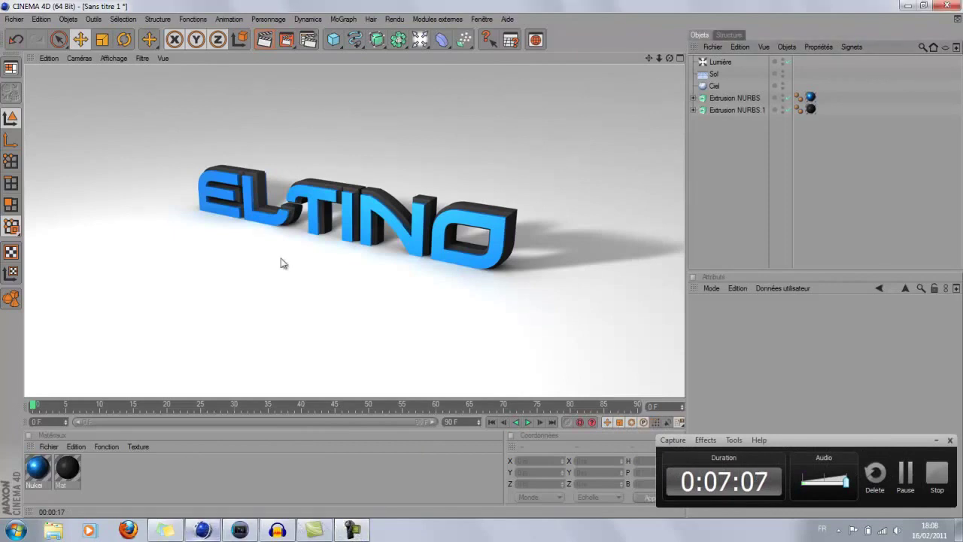
click(937, 442)
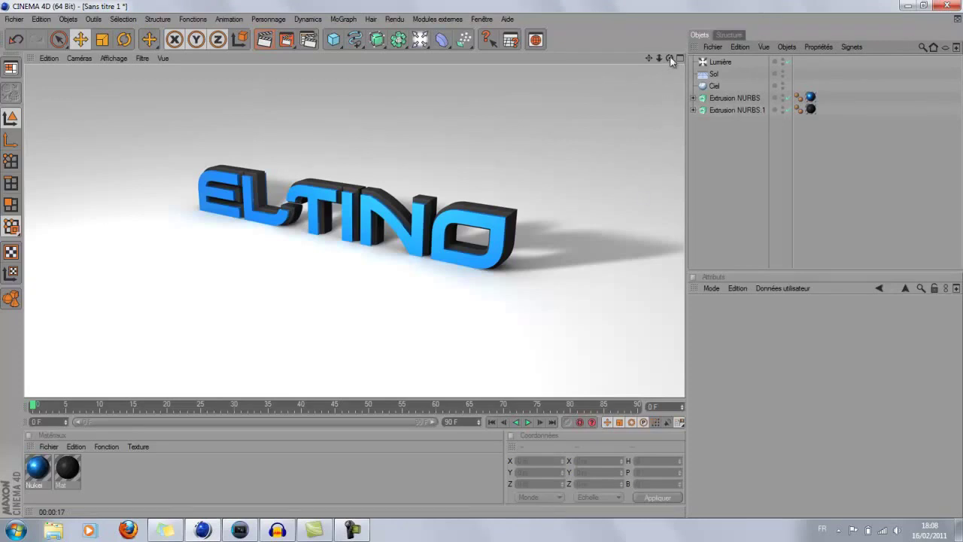
- Add a Caméra object to the scene and make the perspective view look through it
click(420, 39)
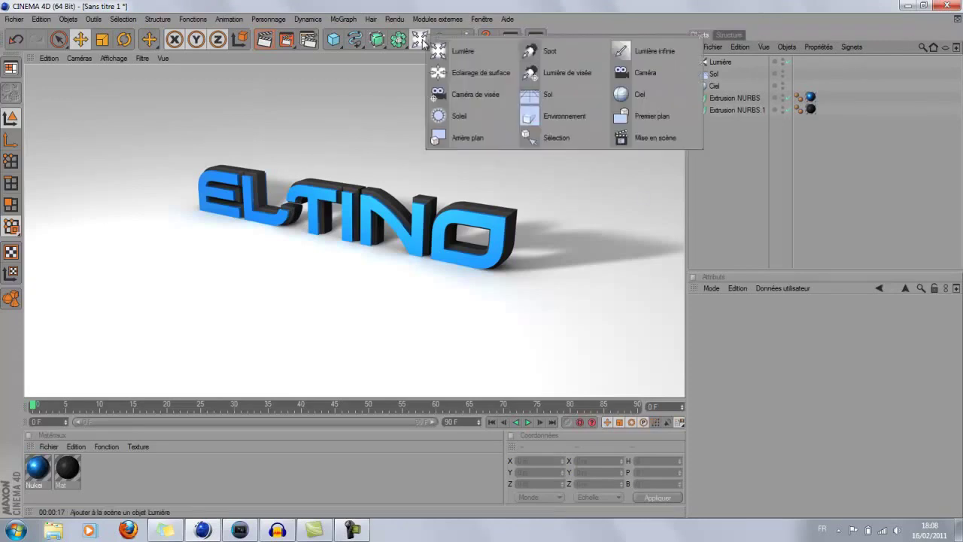
click(669, 73)
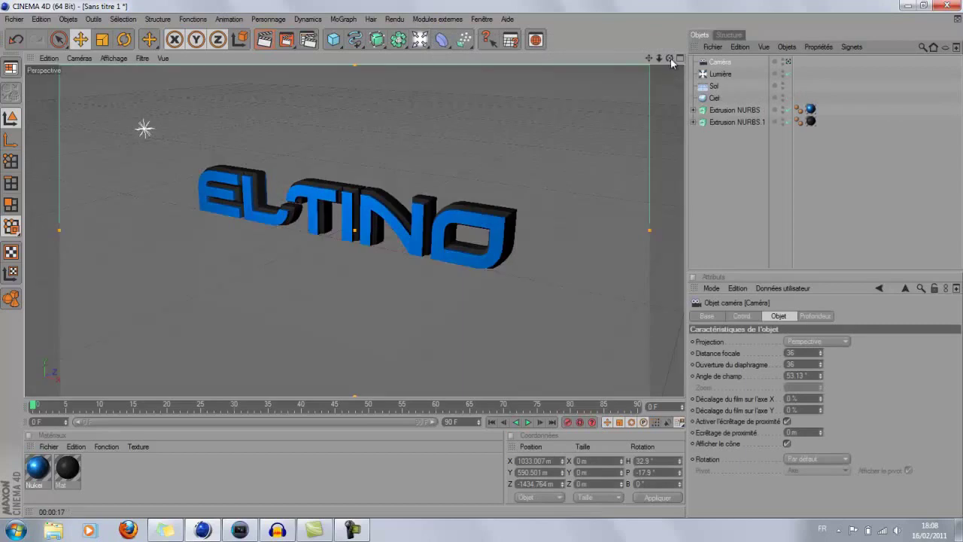
drag(670, 60, 497, 261)
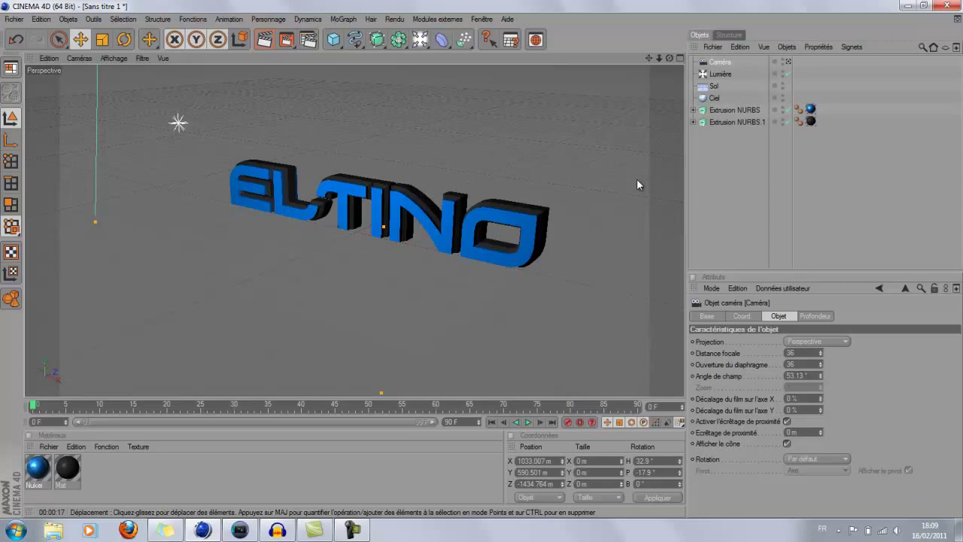
click(787, 63)
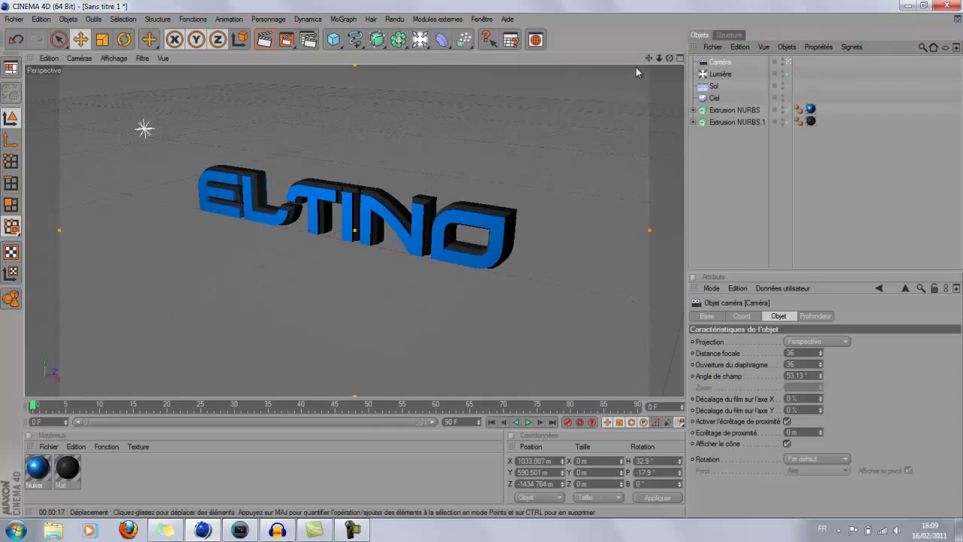
- Reposition the camera to frame the whole text nearly head-on from above, at about X 93, Y 1030, Z -2123 m, with heading 2.8° and pitch -25.8°
drag(668, 58, 481, 259)
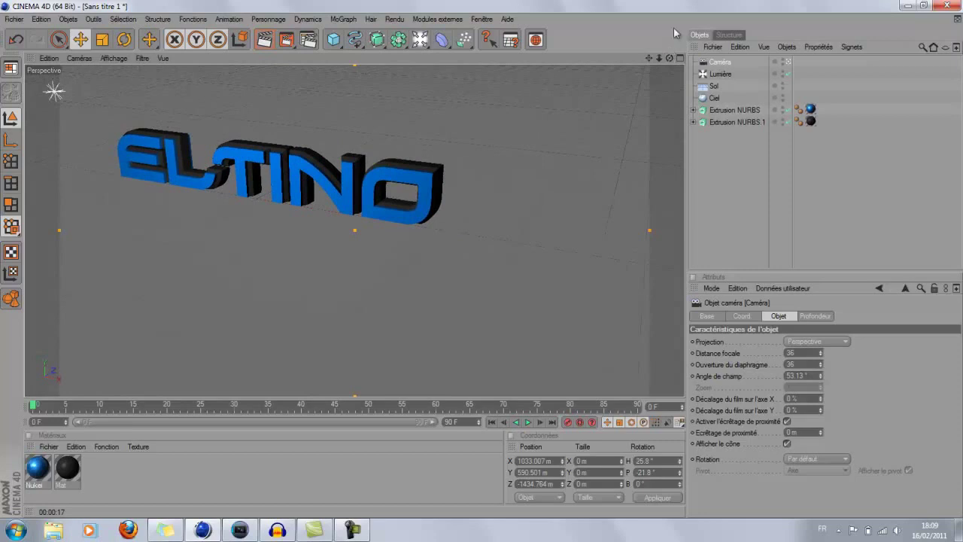
drag(648, 57, 483, 259)
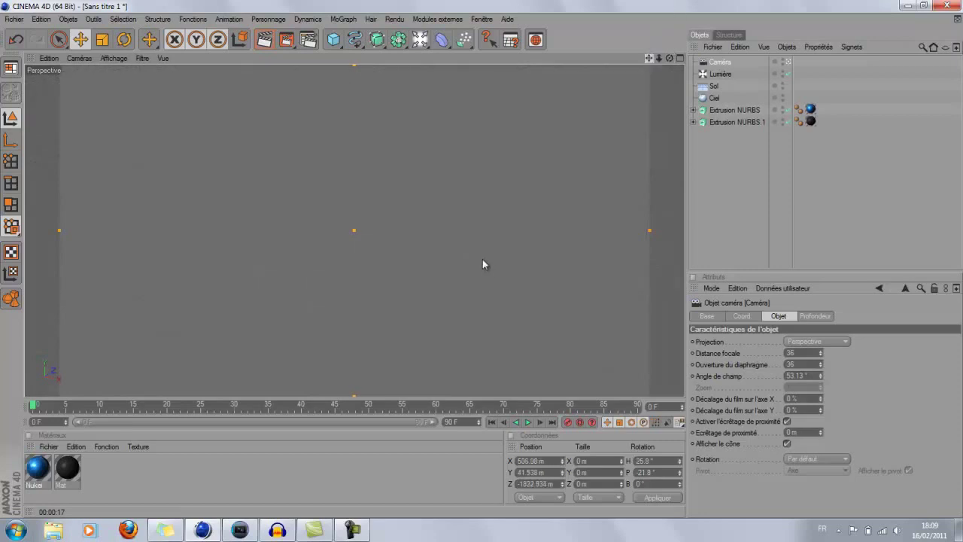
drag(658, 58, 530, 94)
drag(669, 58, 364, 216)
scroll(364, 212, up, 3)
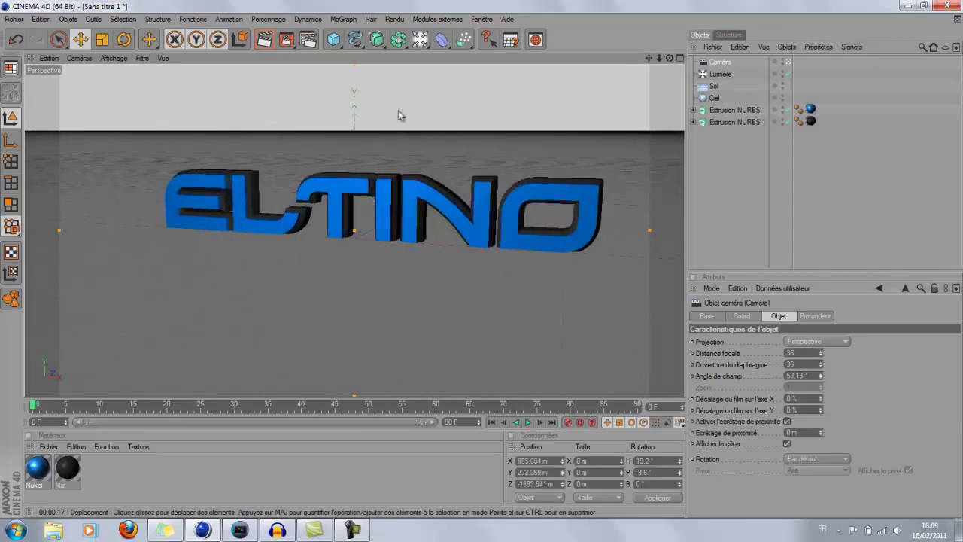
drag(669, 60, 483, 260)
drag(649, 58, 492, 261)
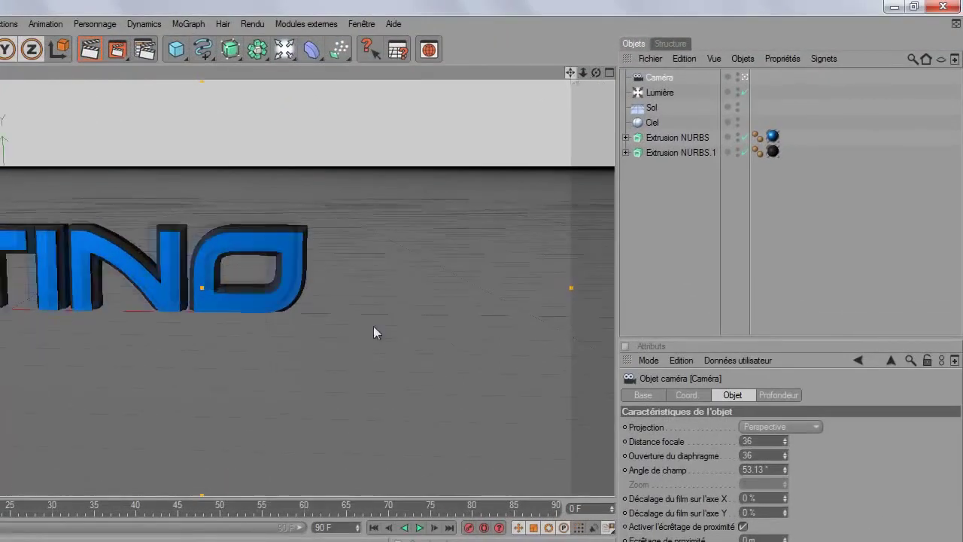
drag(373, 326, 362, 323)
drag(595, 73, 361, 323)
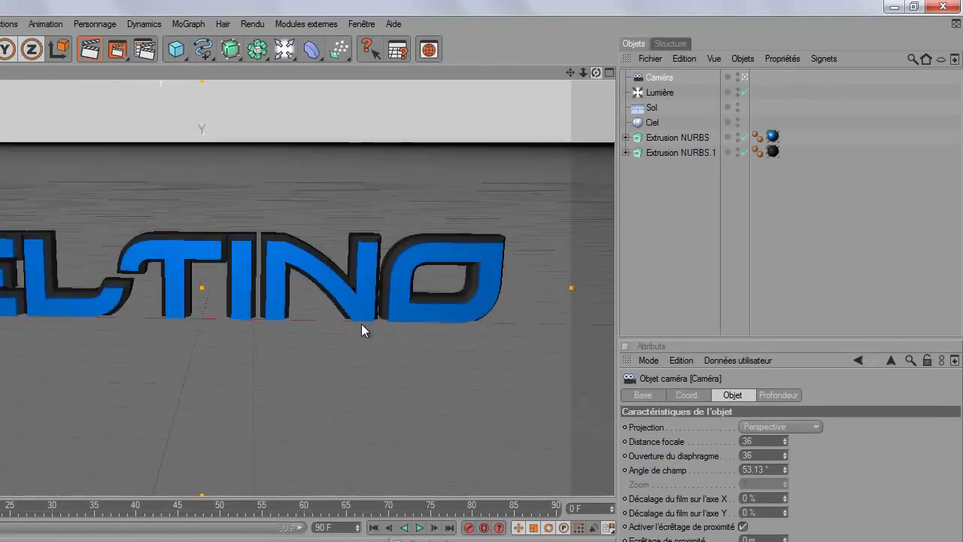
drag(583, 73, 307, 219)
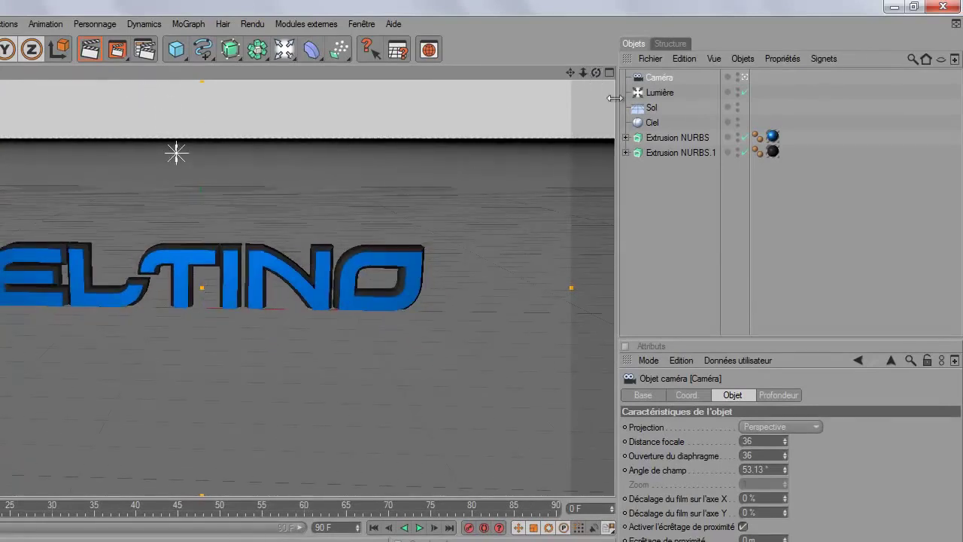
drag(596, 73, 360, 324)
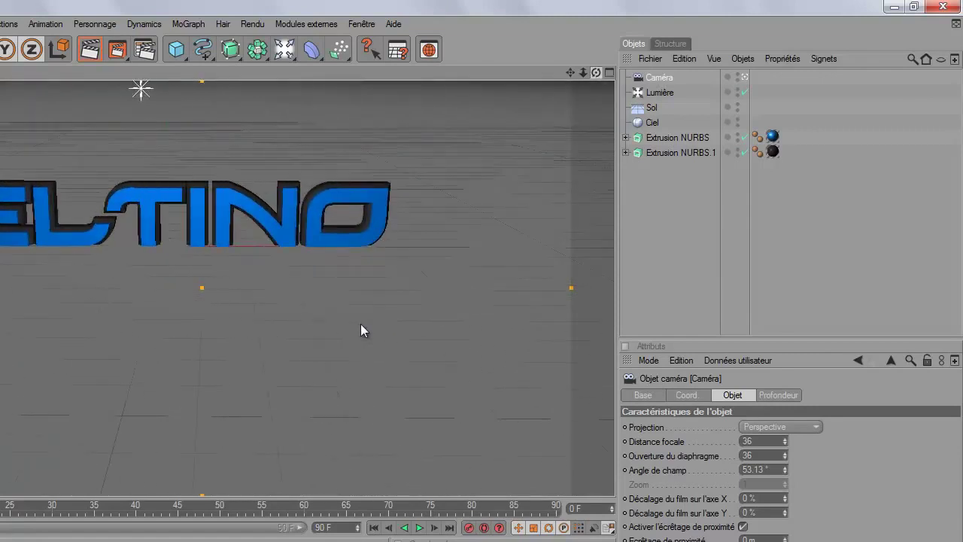
drag(580, 75, 361, 324)
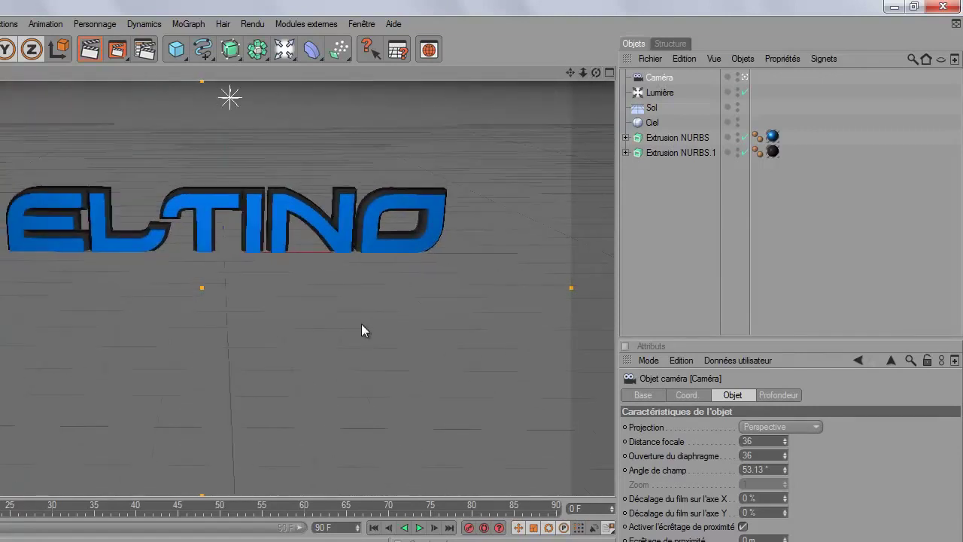
drag(596, 73, 577, 108)
drag(595, 73, 361, 323)
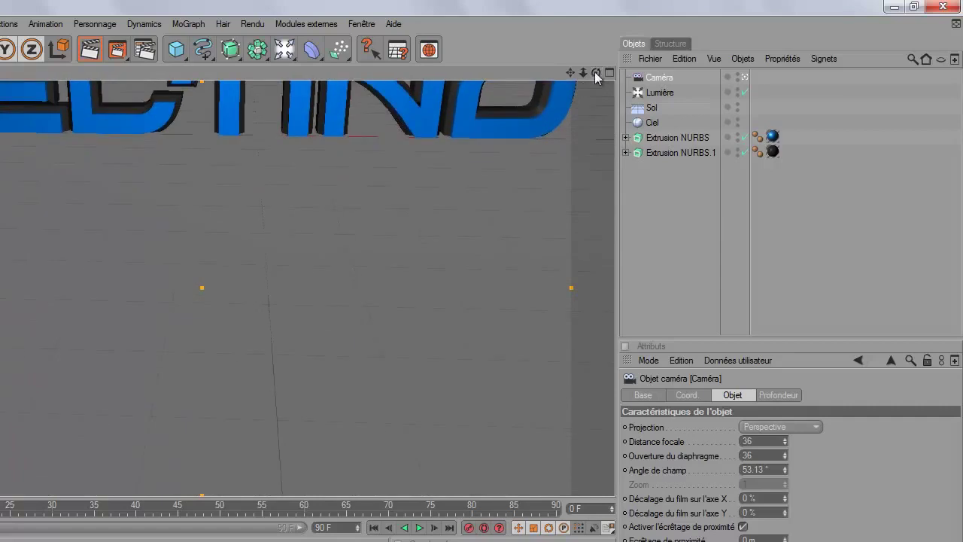
drag(570, 72, 360, 324)
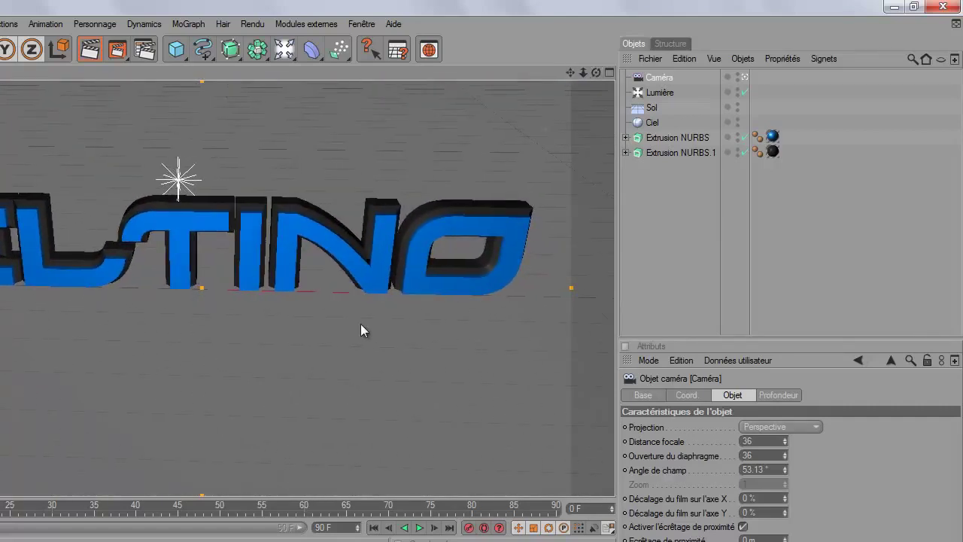
scroll(522, 128, down, 5)
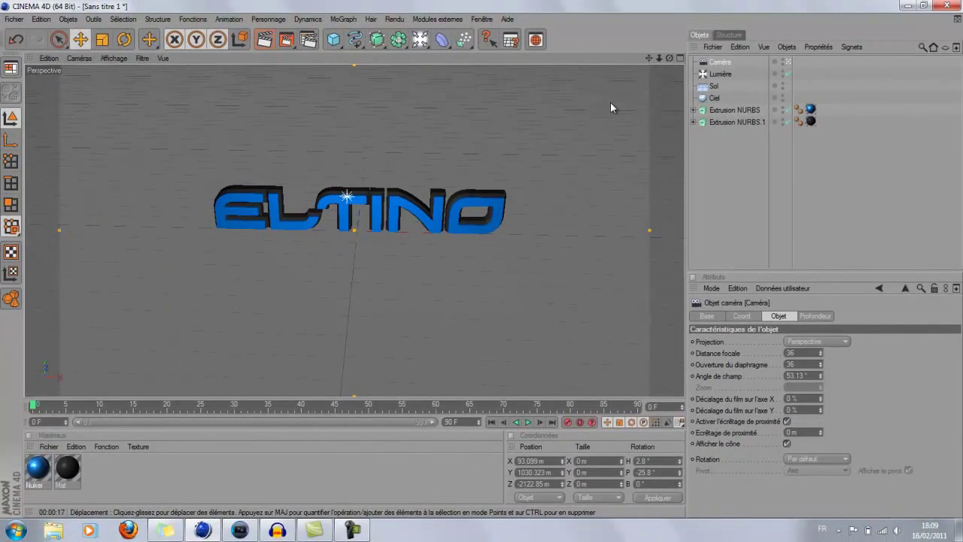
- Turn the camera to heading 1.4°, move it close to the letters at about X 44, Y 52, Z -99 m, and record a keyframe at frame 0
drag(669, 58, 482, 259)
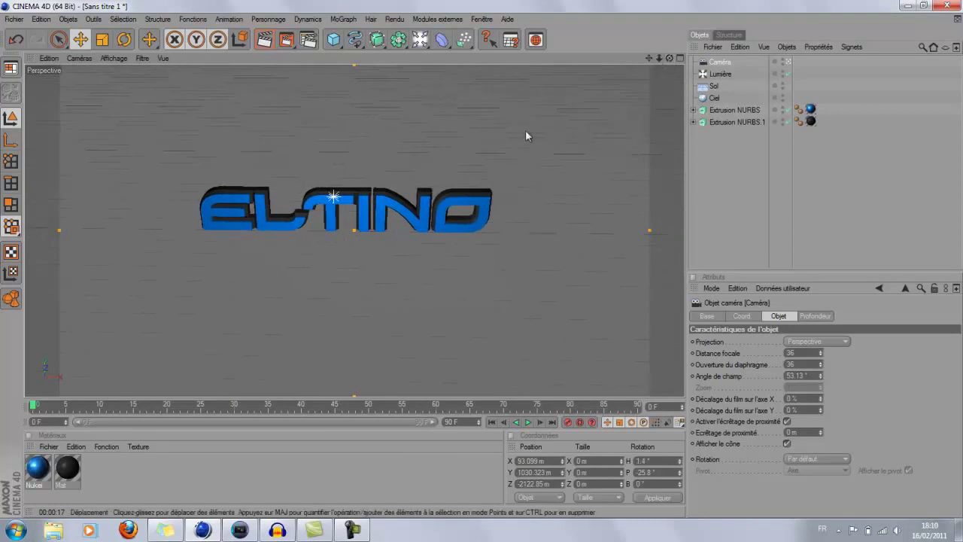
scroll(357, 234, up, 5)
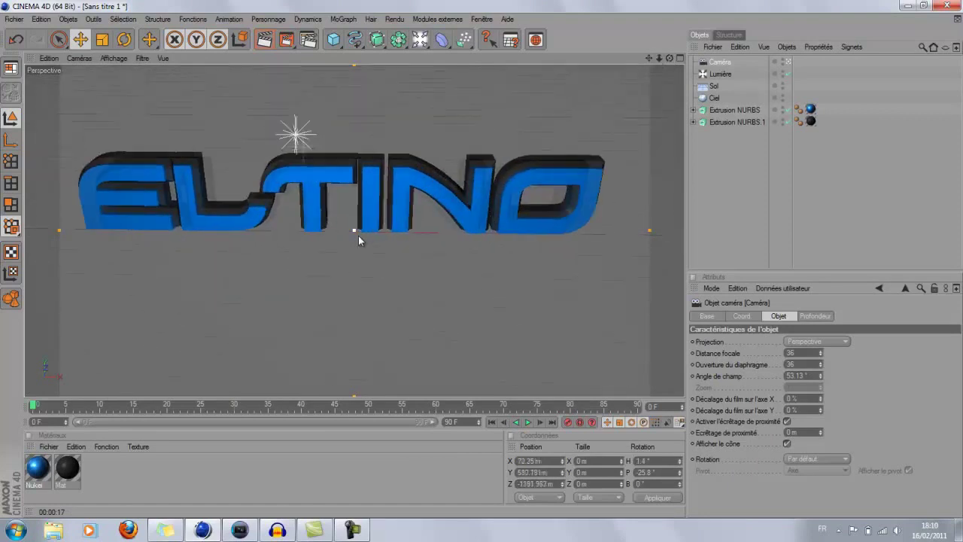
scroll(358, 235, up, 10)
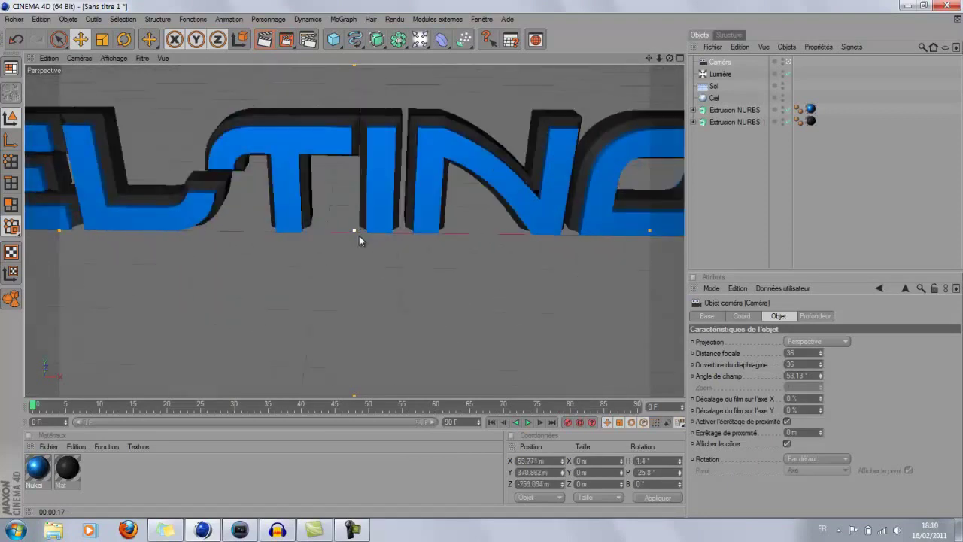
scroll(359, 236, up, 5)
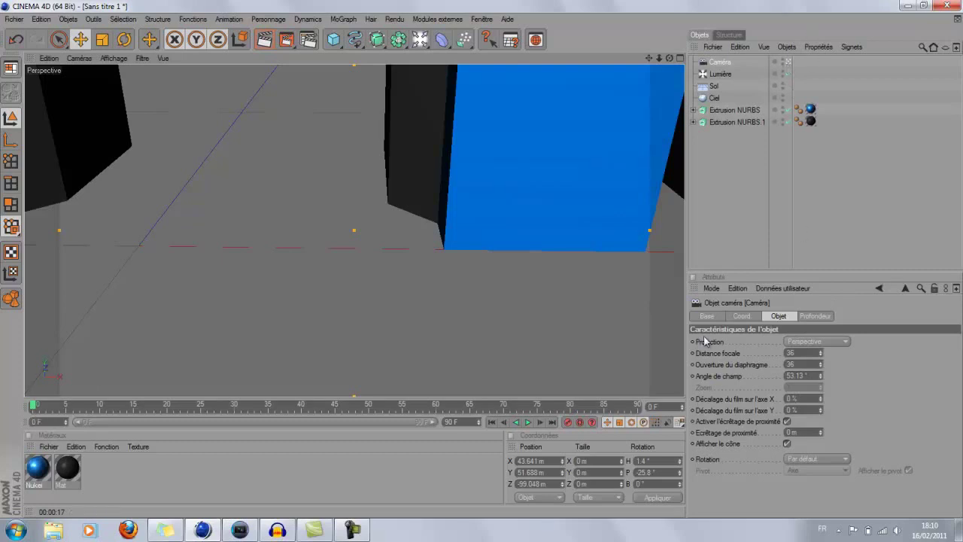
click(580, 422)
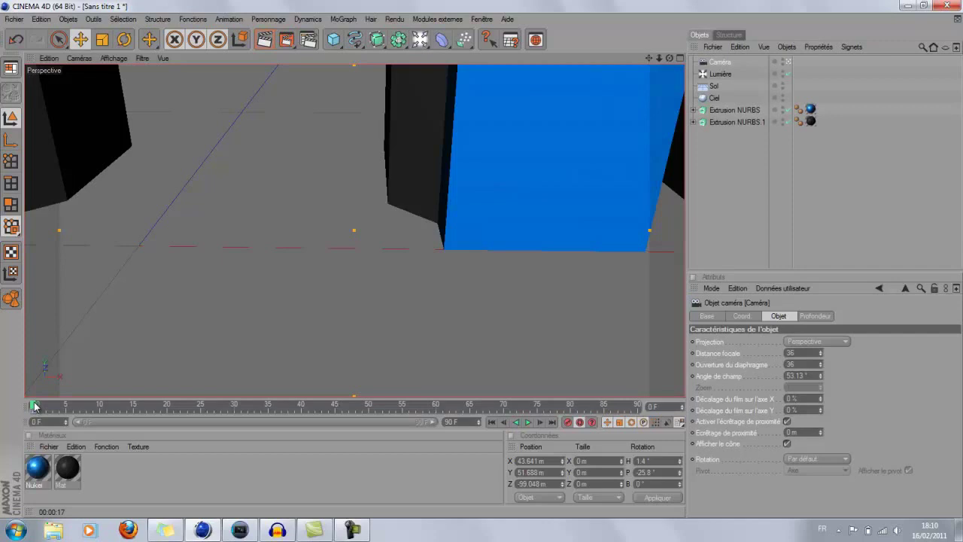
- At frame 90, pull the camera back to about X 97, Y 1101, Z -2269 m and record a keyframe
drag(35, 406, 638, 406)
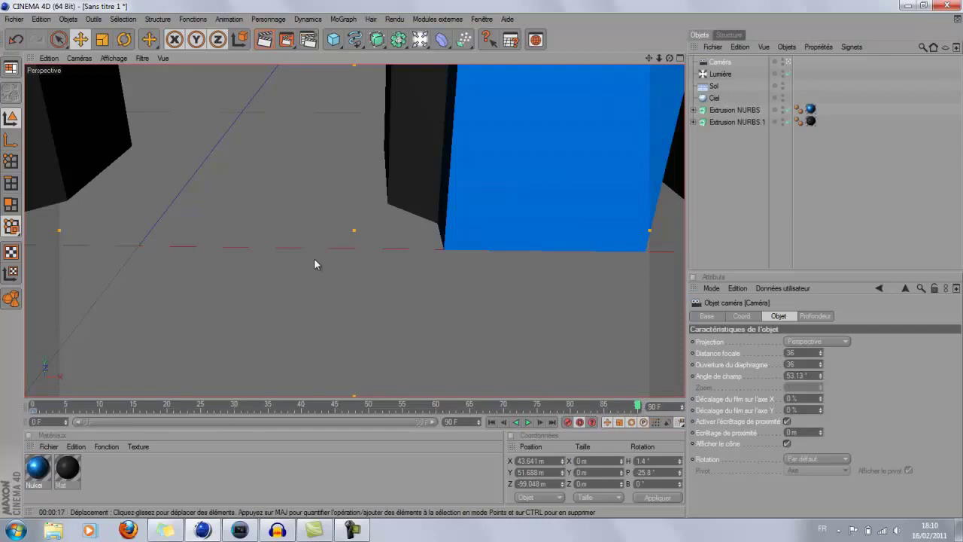
scroll(315, 259, down, 8)
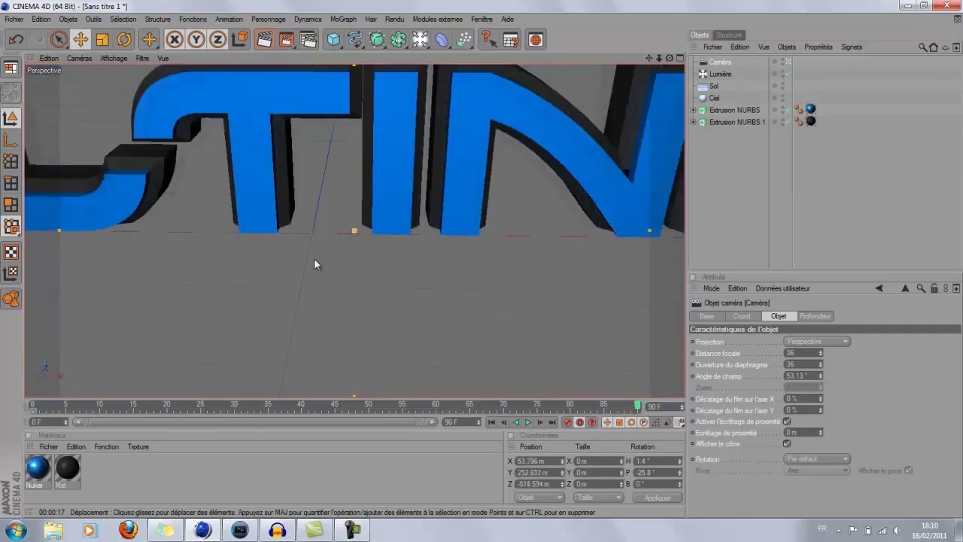
scroll(314, 259, down, 8)
scroll(314, 263, down, 6)
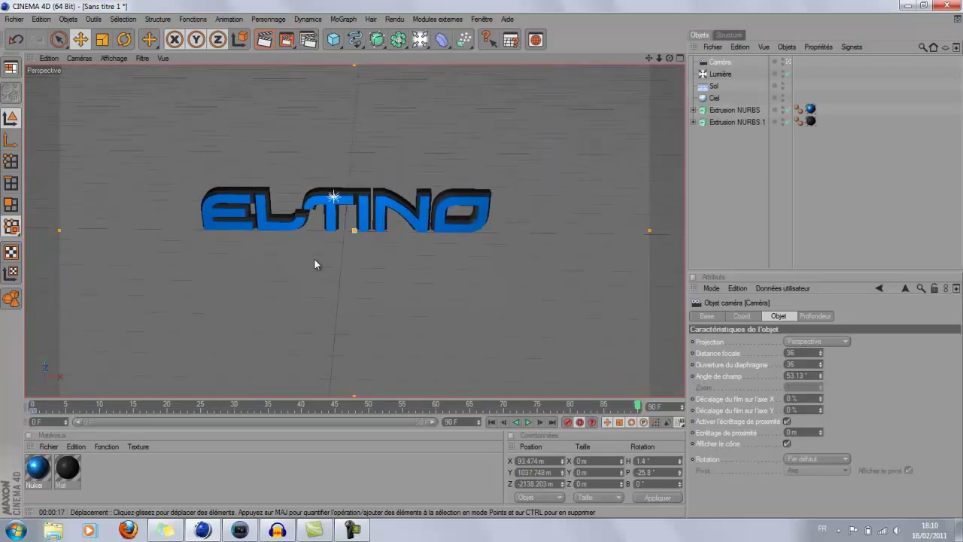
scroll(314, 263, down, 1)
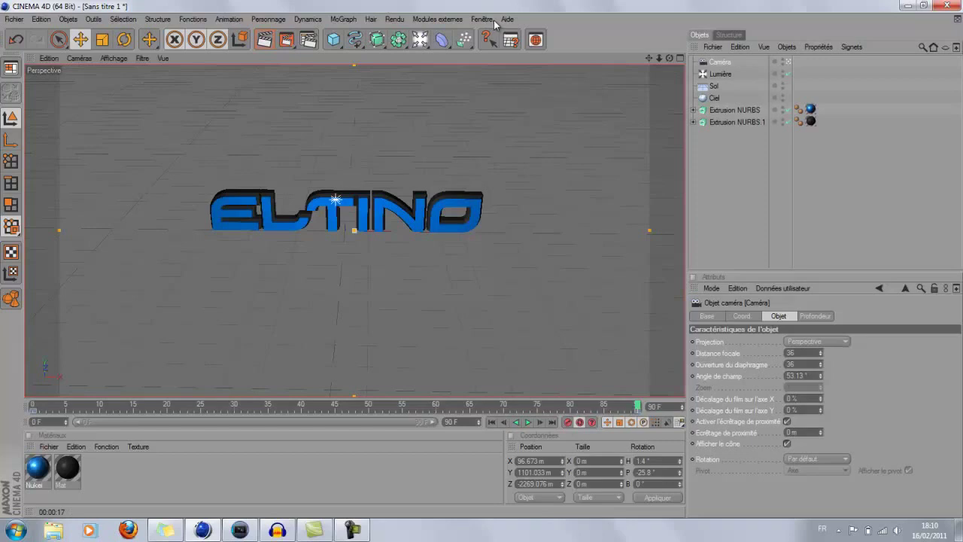
click(580, 423)
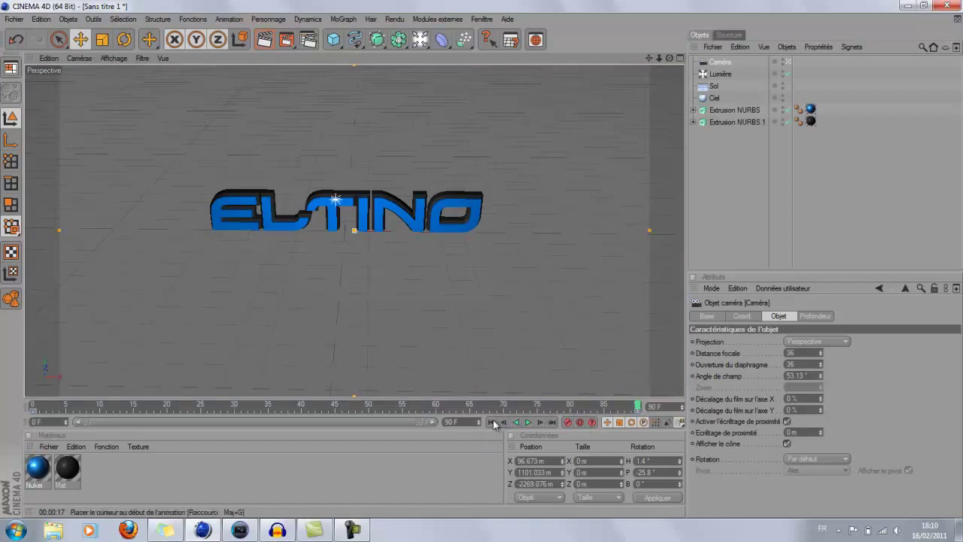
- Play the camera animation from the first frame, stop it and go to the last frame
click(494, 422)
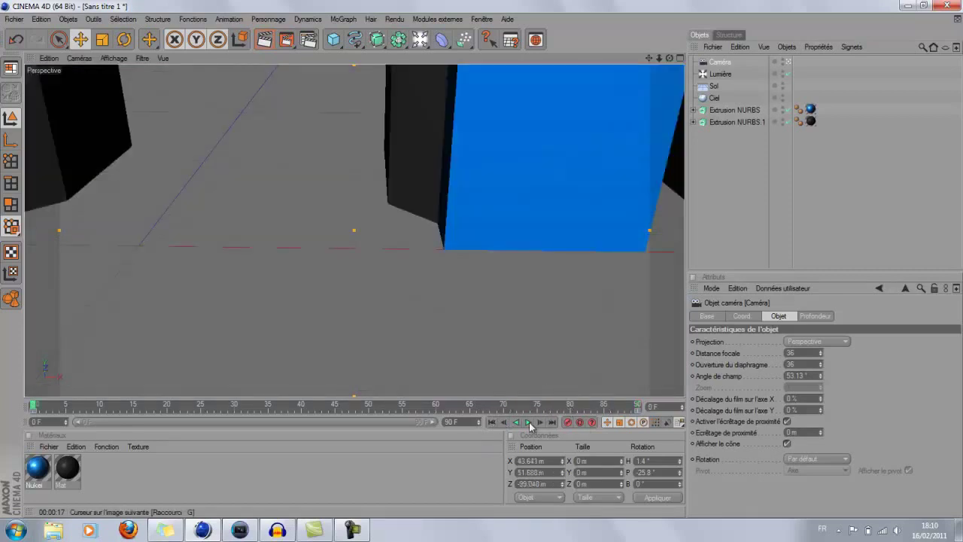
click(528, 422)
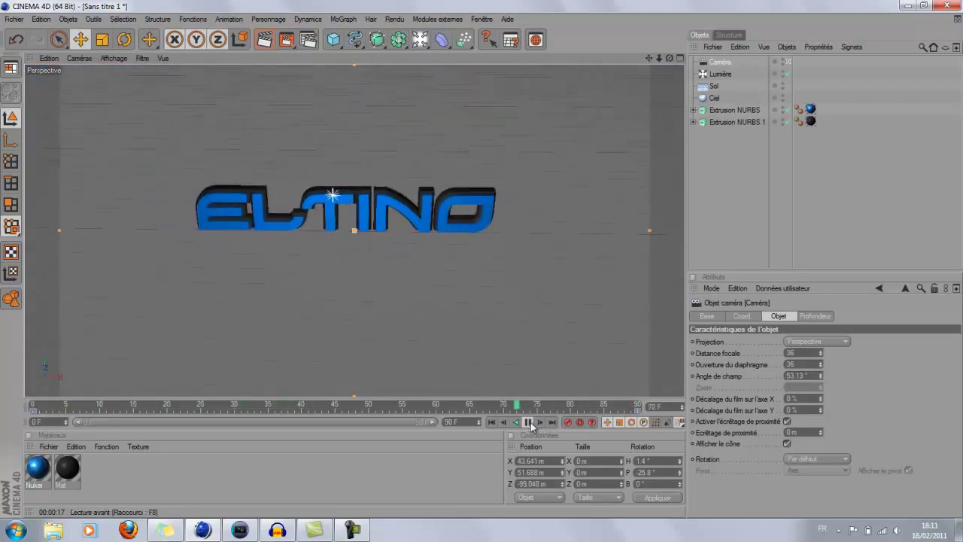
click(530, 422)
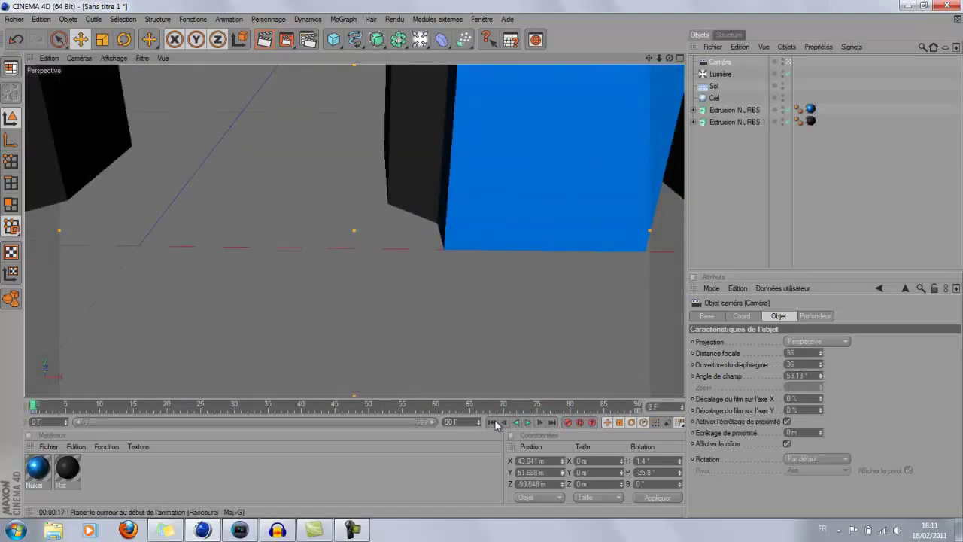
click(551, 422)
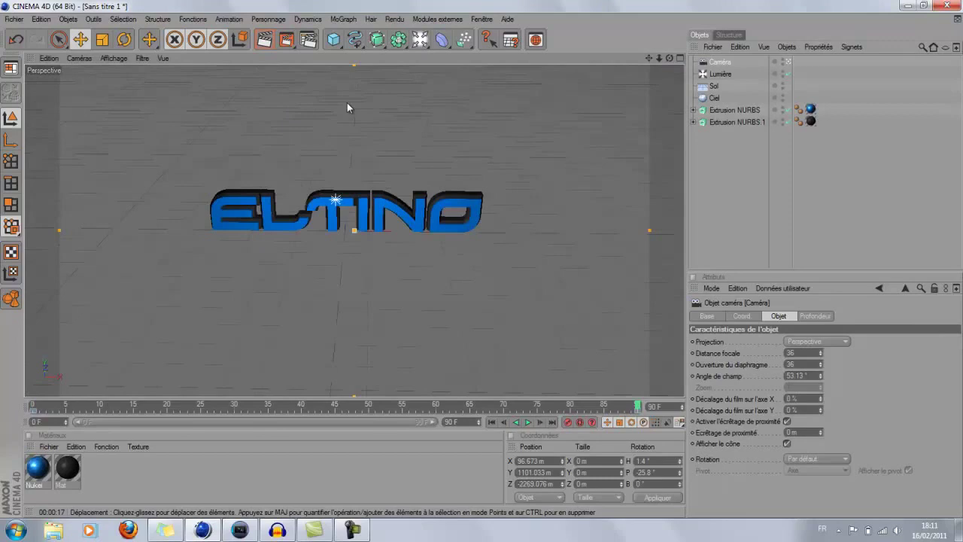
- Set the render output's frame range to Toutes les images in the render settings
click(308, 41)
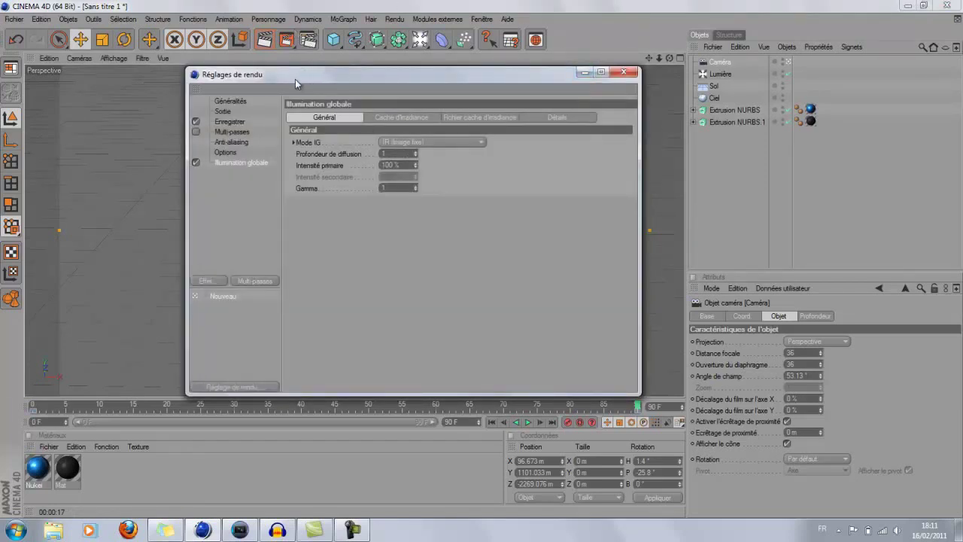
click(234, 123)
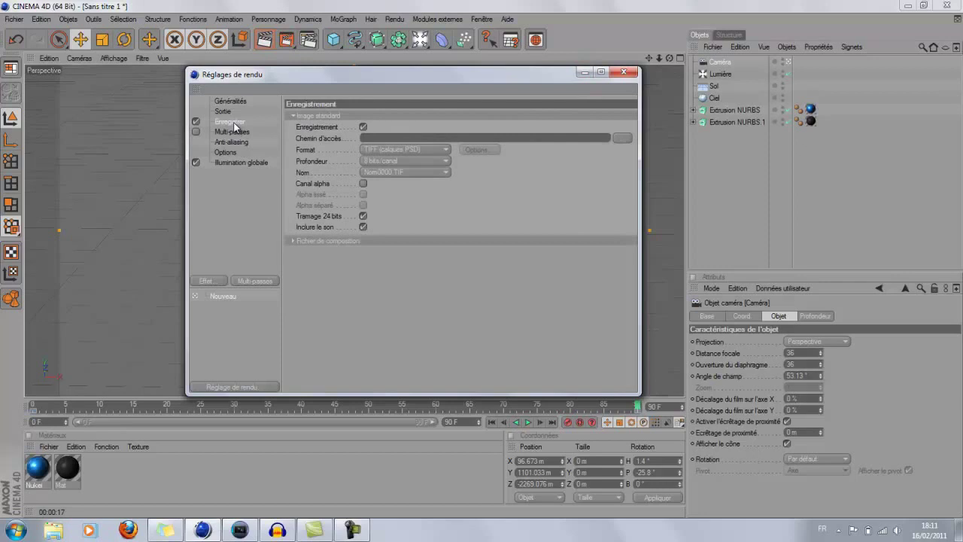
click(224, 111)
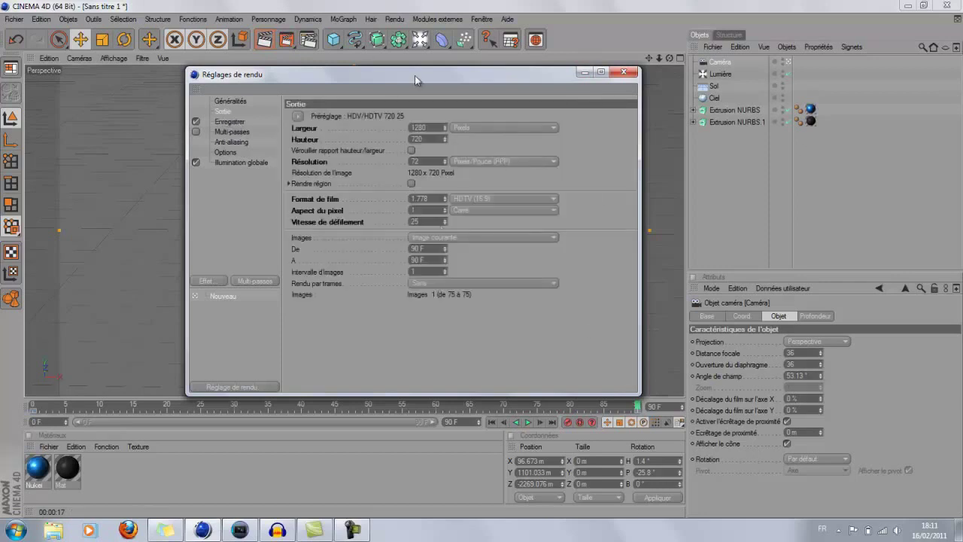
click(463, 236)
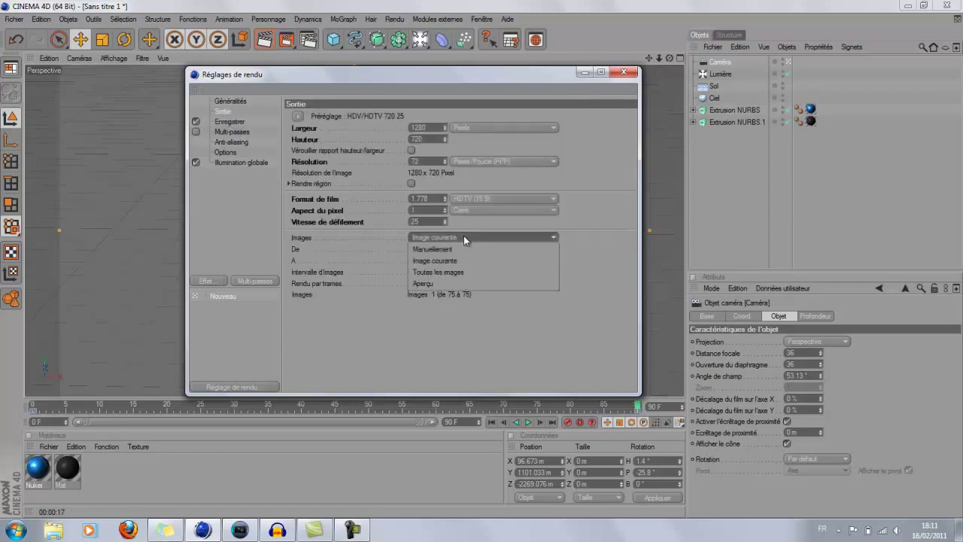
click(456, 273)
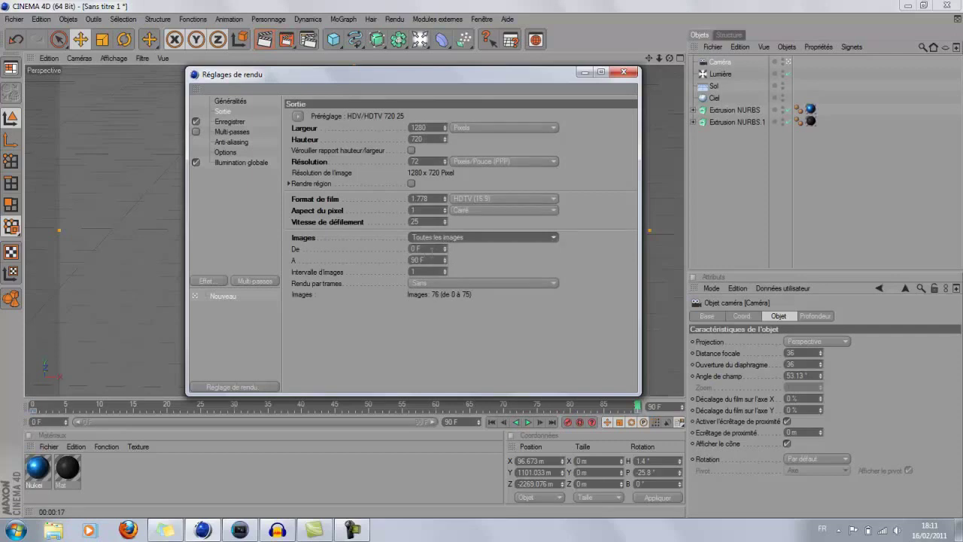
click(466, 235)
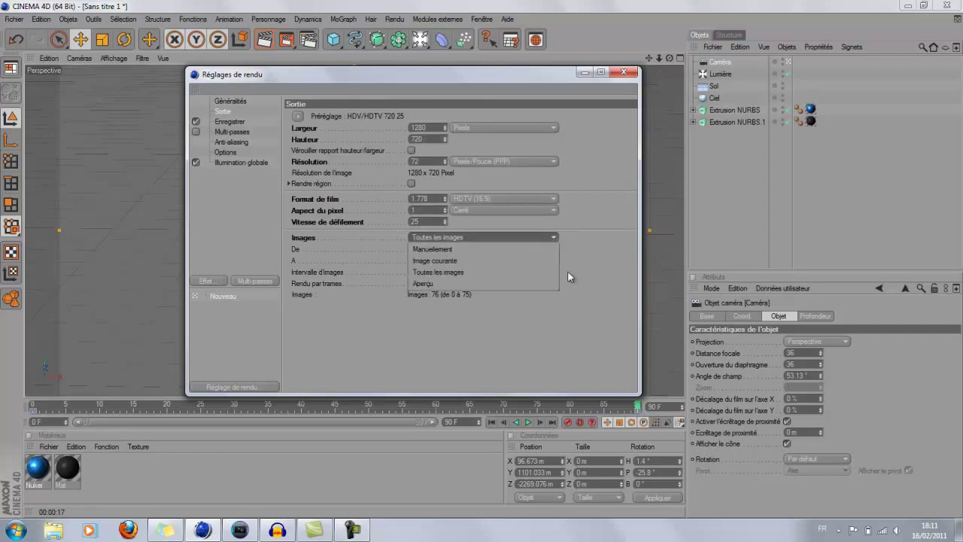
click(520, 305)
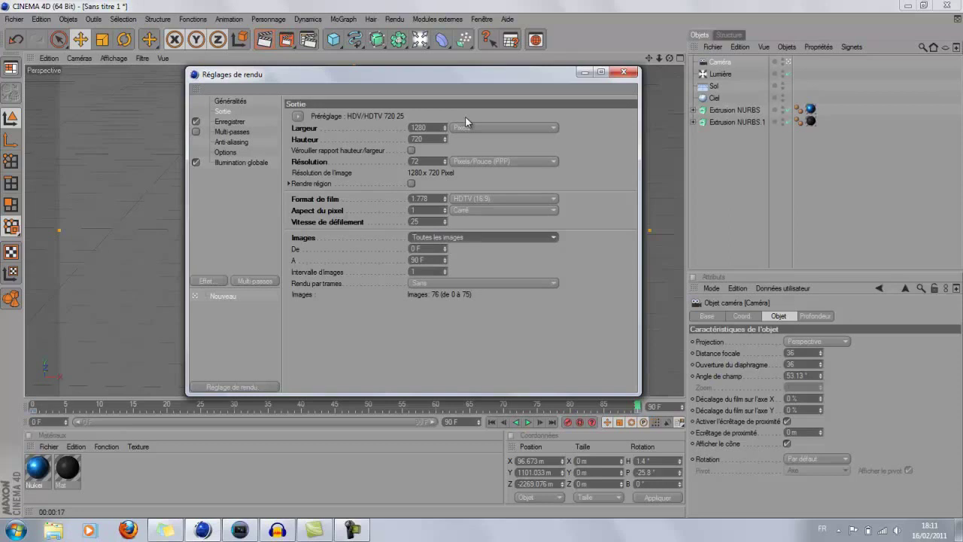
- Open the render's save settings and view the save location dialog, leaving it without choosing a path
click(228, 123)
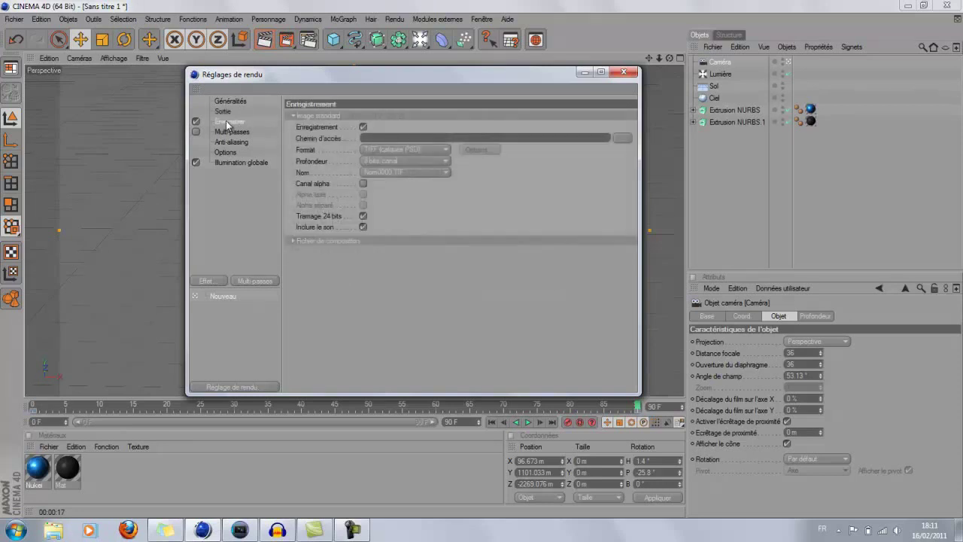
click(622, 139)
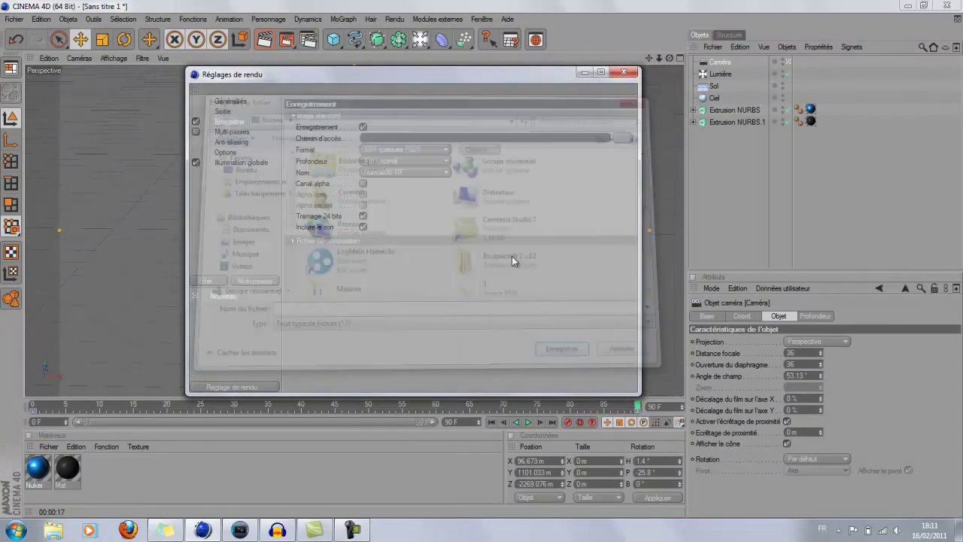
click(652, 89)
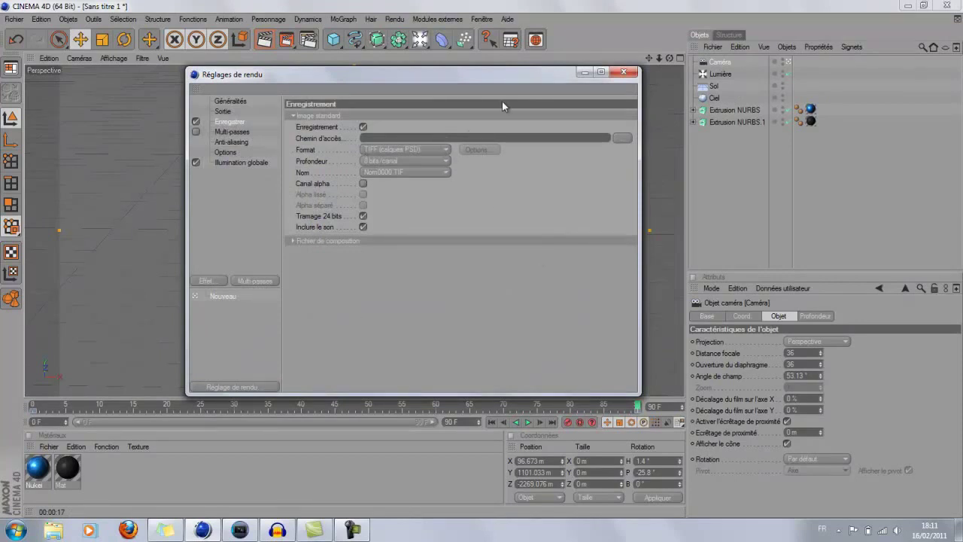
- Try the Enregistrement, Relatif and Données 3D options of the After Effects composition file and switch them off again
click(302, 240)
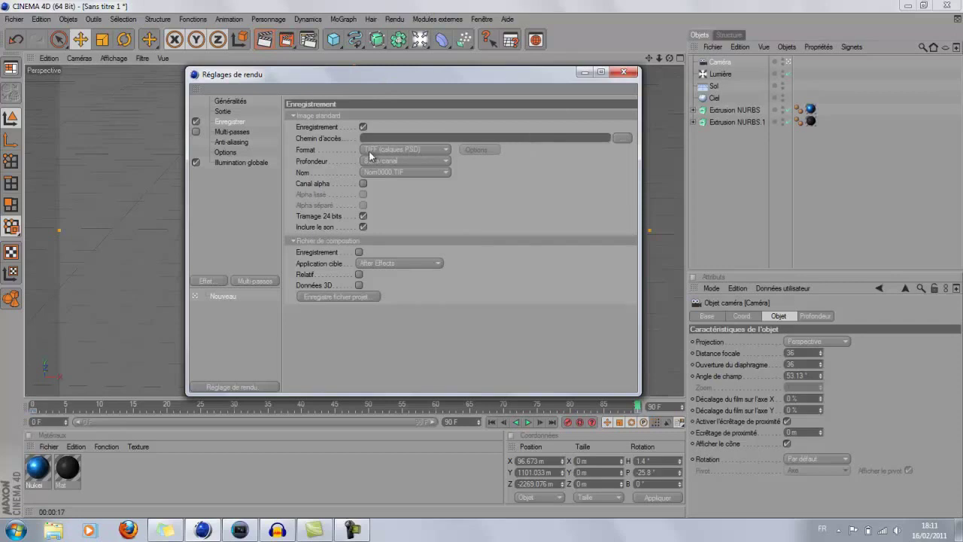
click(359, 252)
click(359, 273)
click(358, 285)
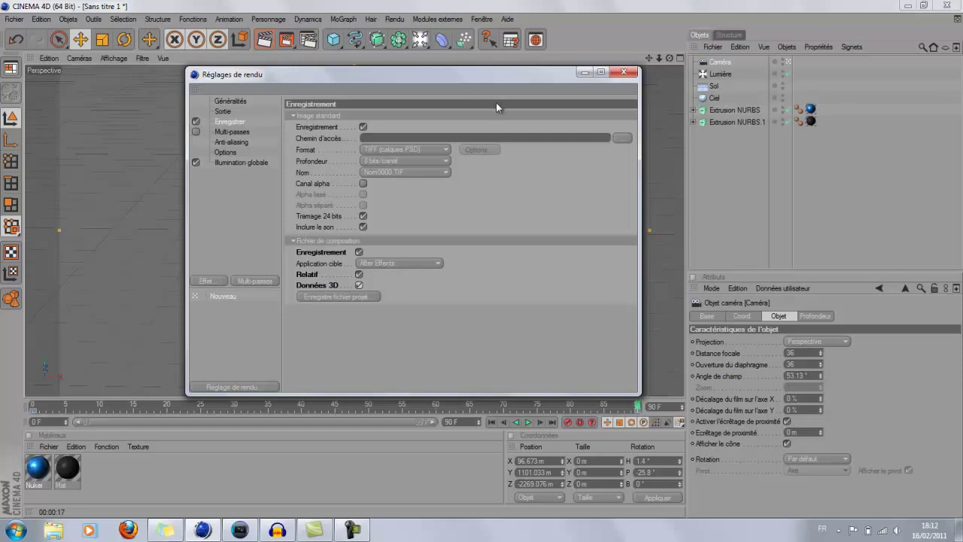
click(359, 252)
click(359, 274)
click(359, 285)
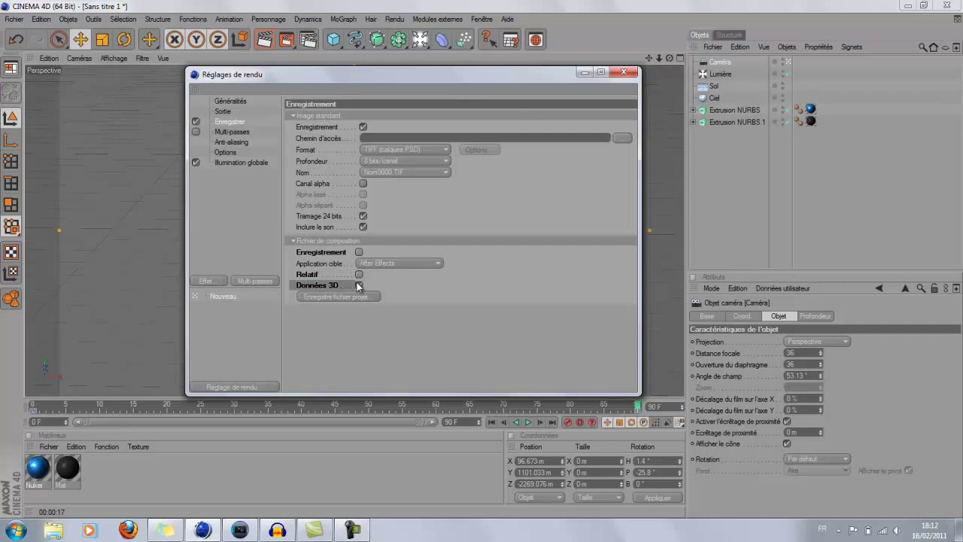
click(340, 240)
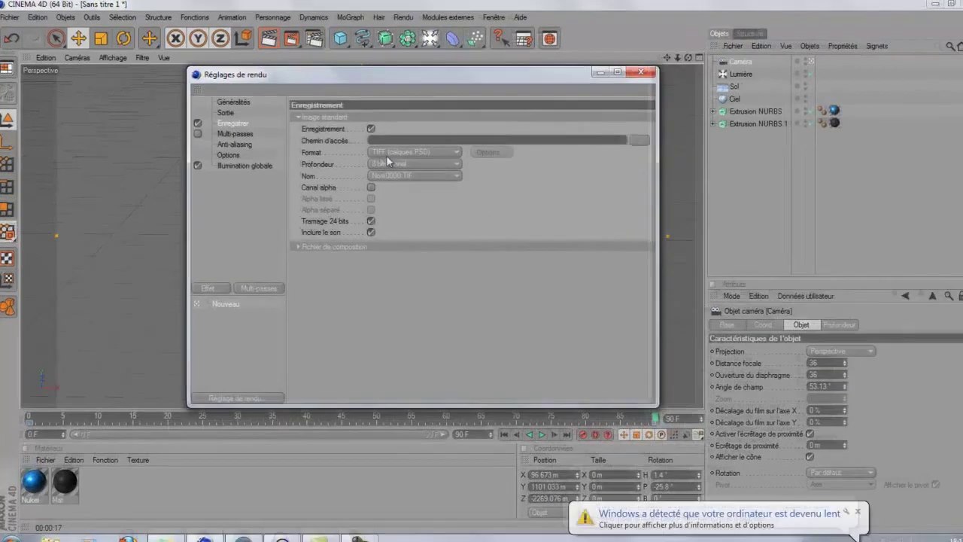
- Set the render's save format to Film QuickTime and close the render settings
click(386, 154)
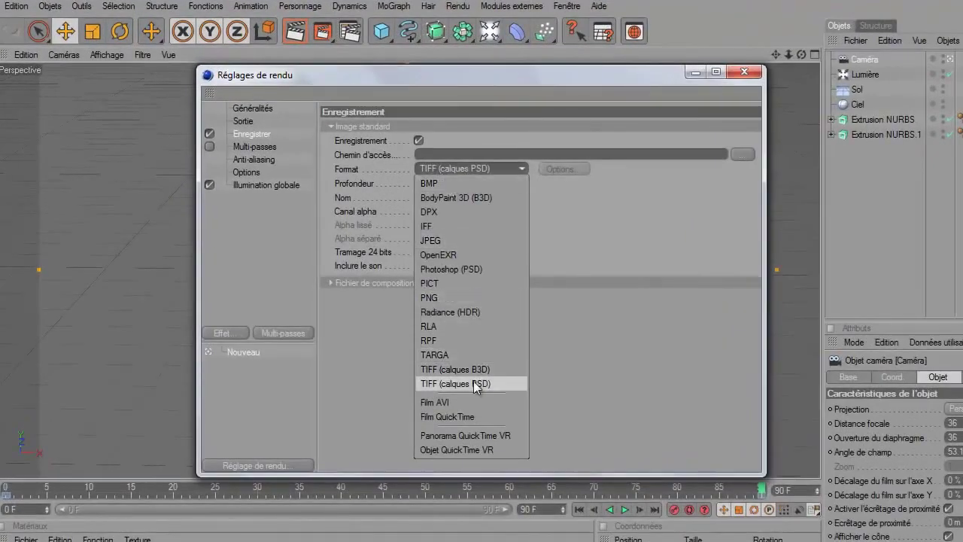
click(470, 415)
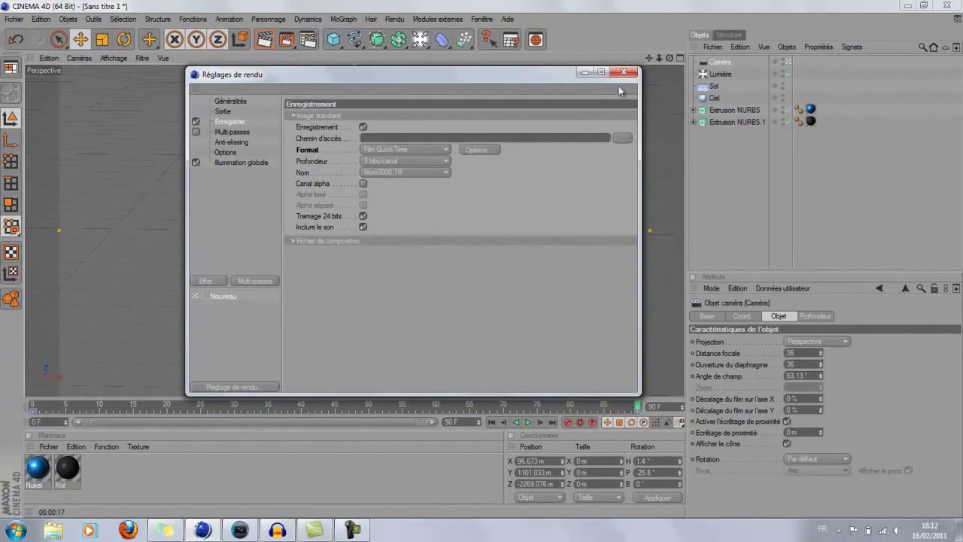
click(630, 73)
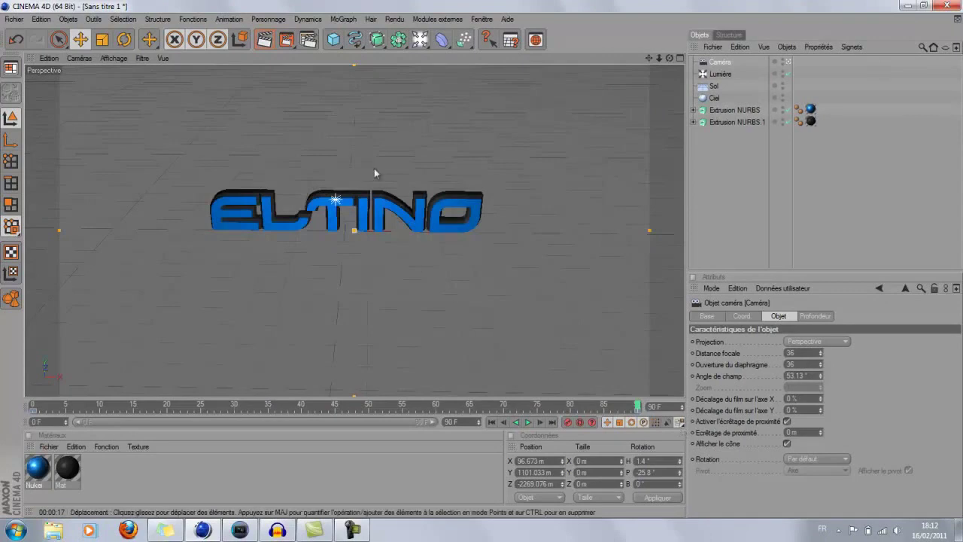
- Try to render the animation in the picture viewer, declining to continue without saving to a file
click(286, 39)
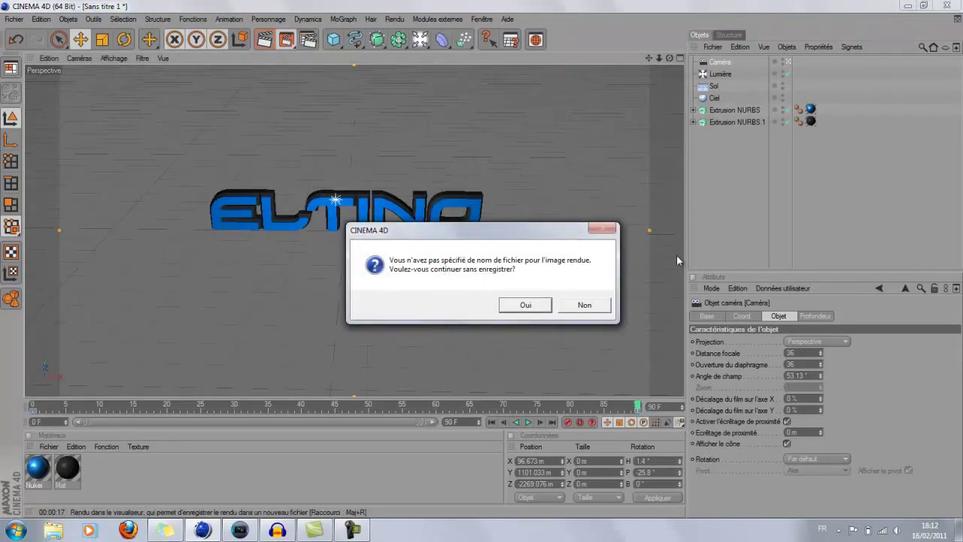
drag(528, 234, 352, 71)
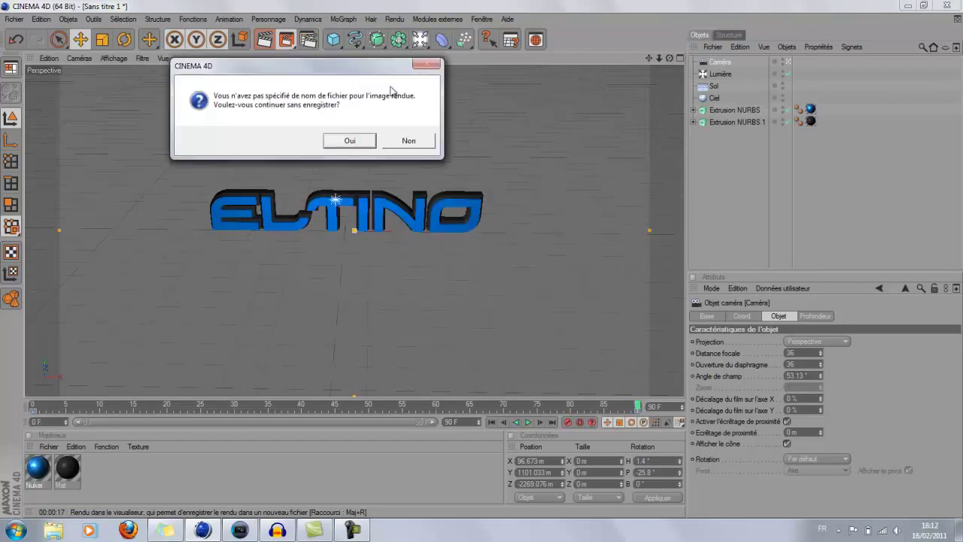
click(408, 143)
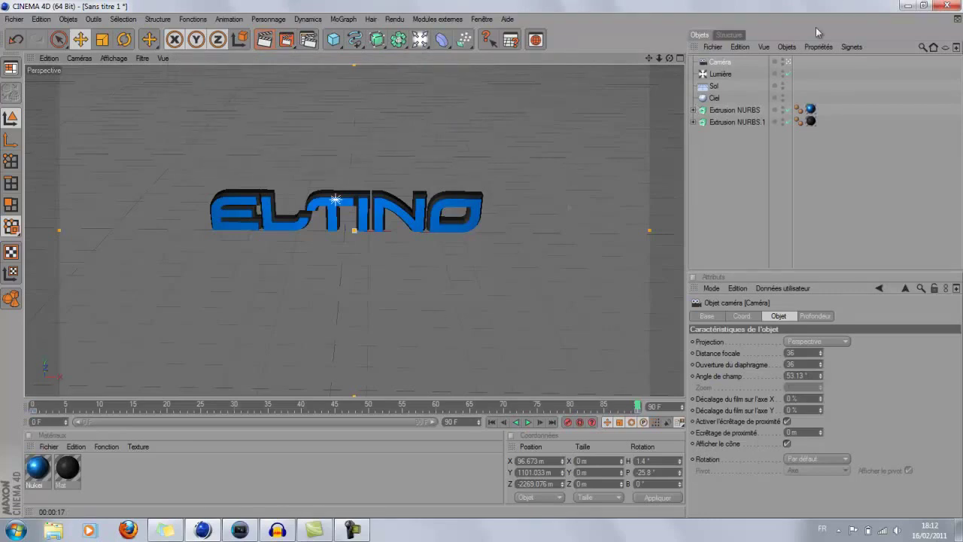
- Switch to Vegas Pro and import the Intro-finale MP4 video from the Intro 1 folder into the project media
click(242, 529)
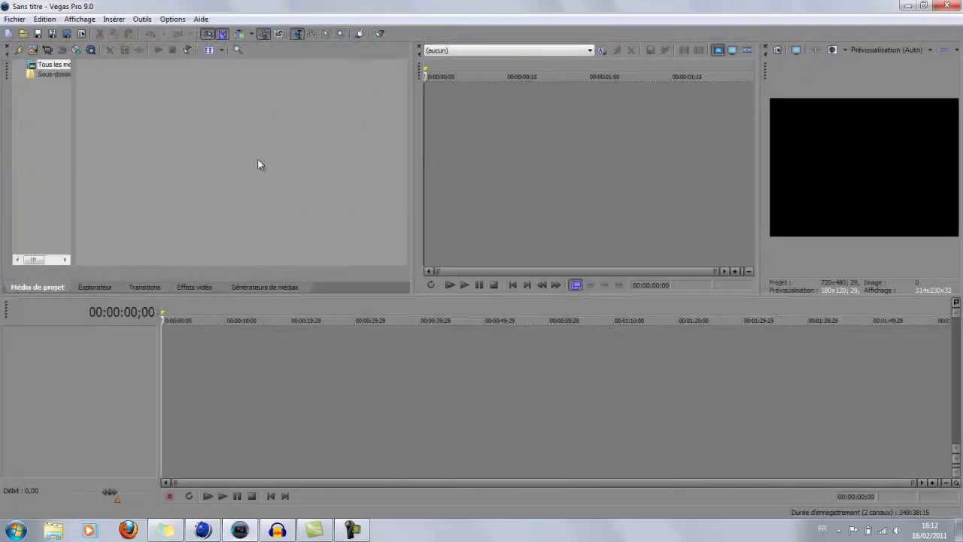
click(14, 19)
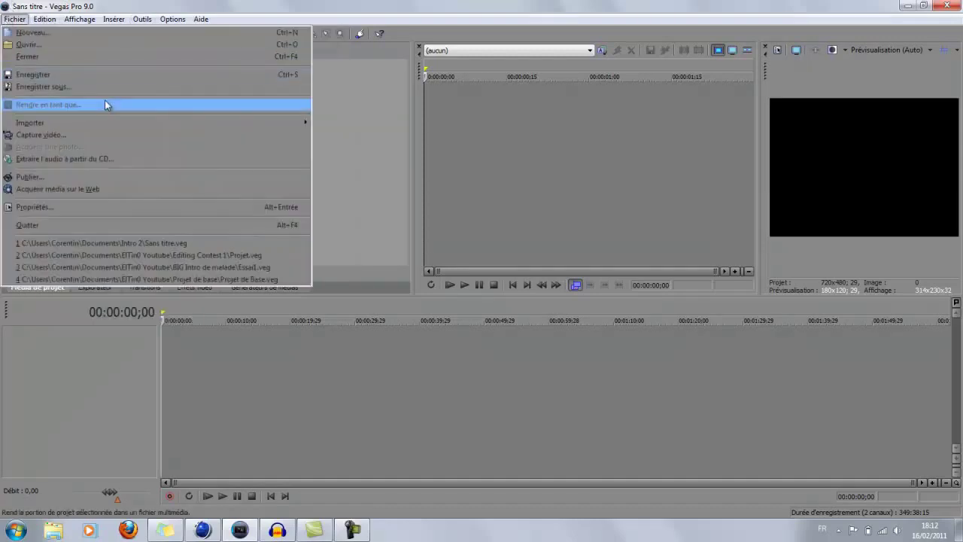
mouse_move(278, 123)
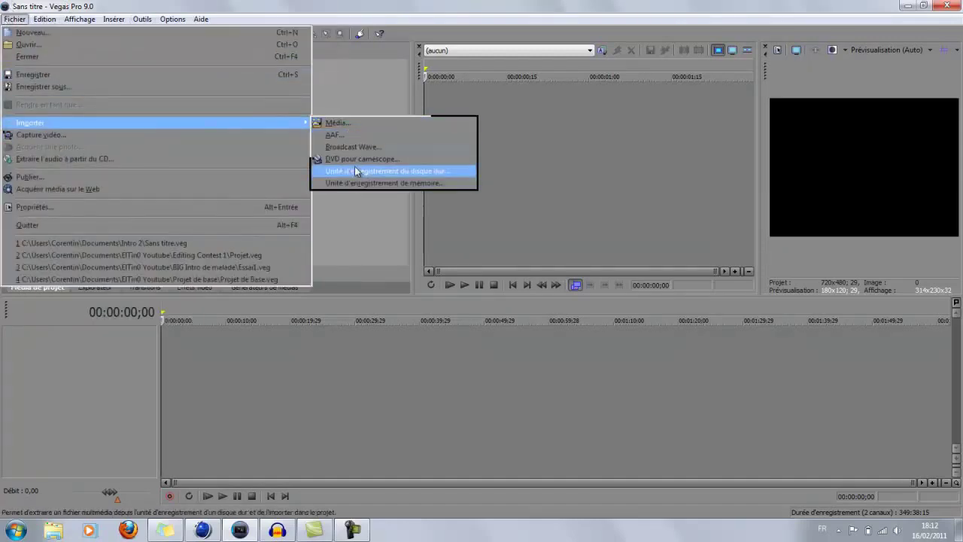
click(354, 125)
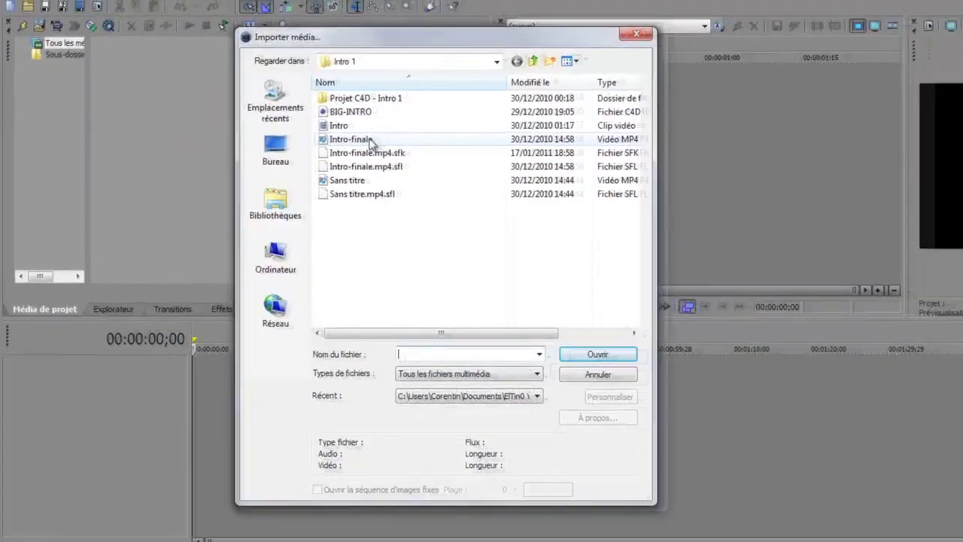
click(368, 138)
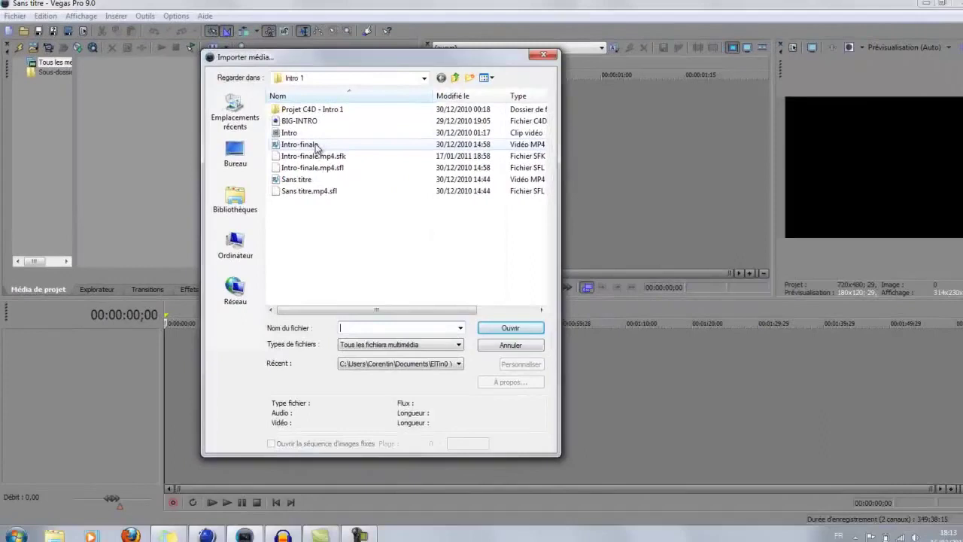
click(625, 361)
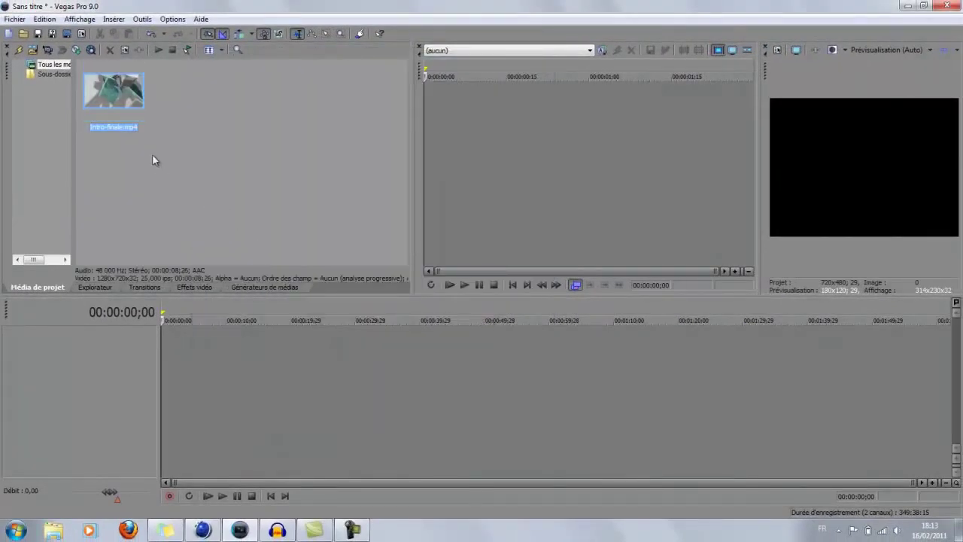
- Place the Intro-finale.mp4 clip at the start of the timeline and play it from the beginning
drag(122, 89, 166, 357)
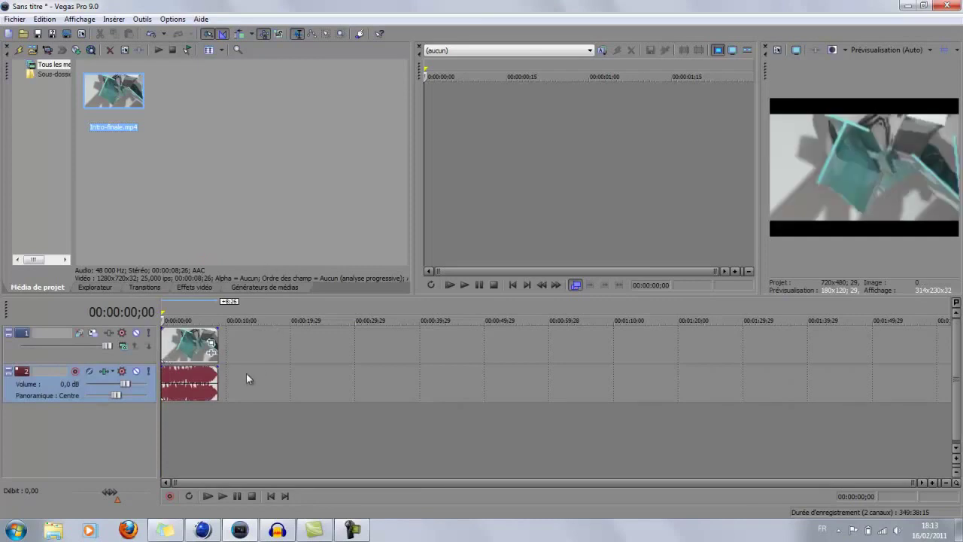
click(209, 398)
scroll(209, 398, up, 6)
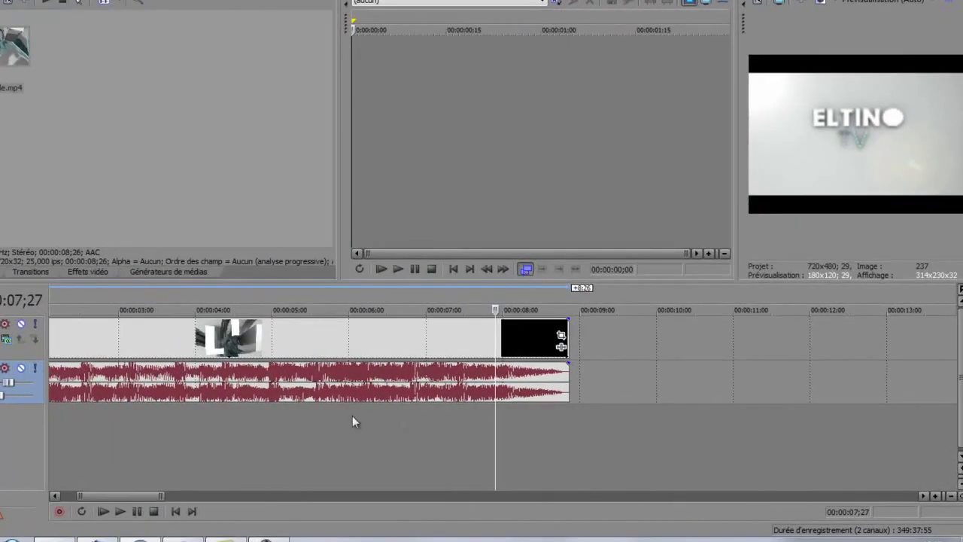
drag(154, 495, 139, 495)
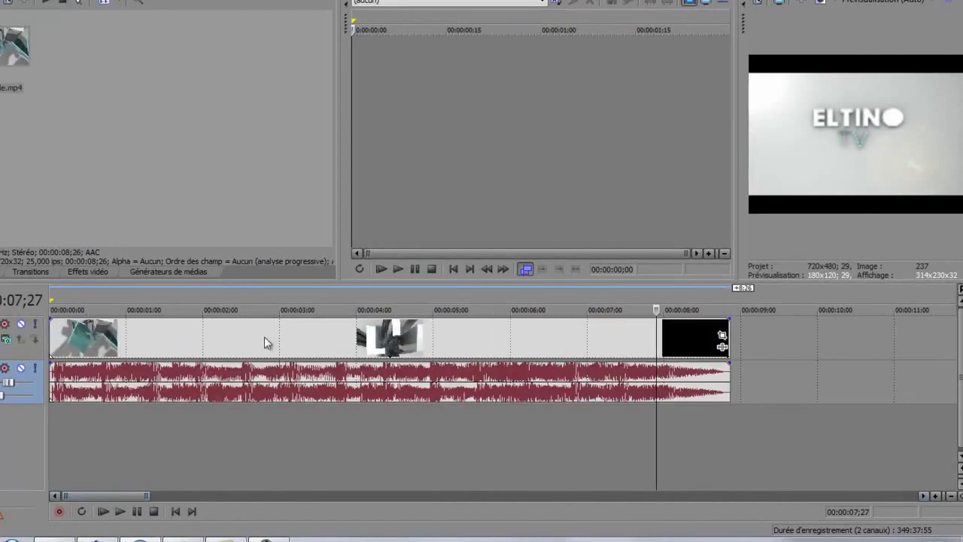
click(176, 511)
click(128, 511)
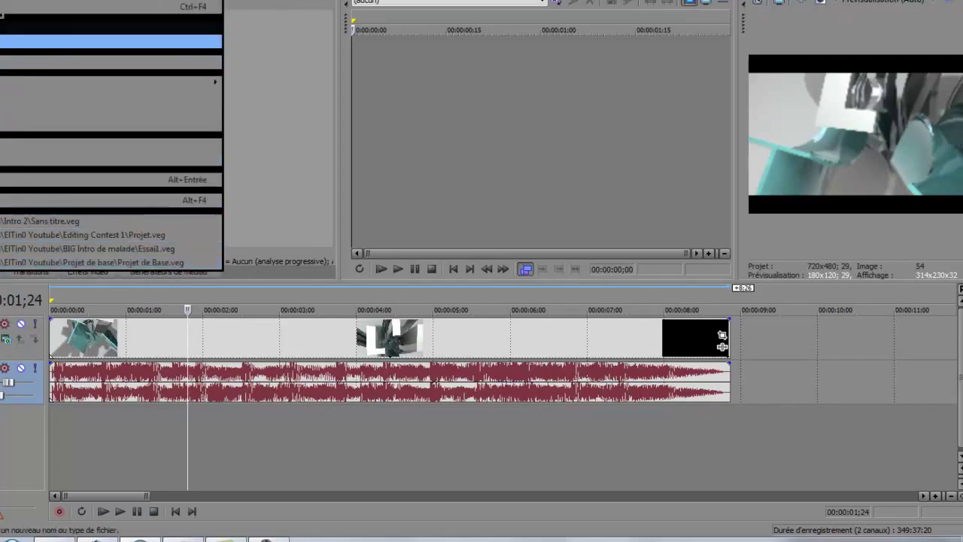
- Open the Render As settings and browse to the desktop and then the Bibliothèques folder as save location
click(8, 63)
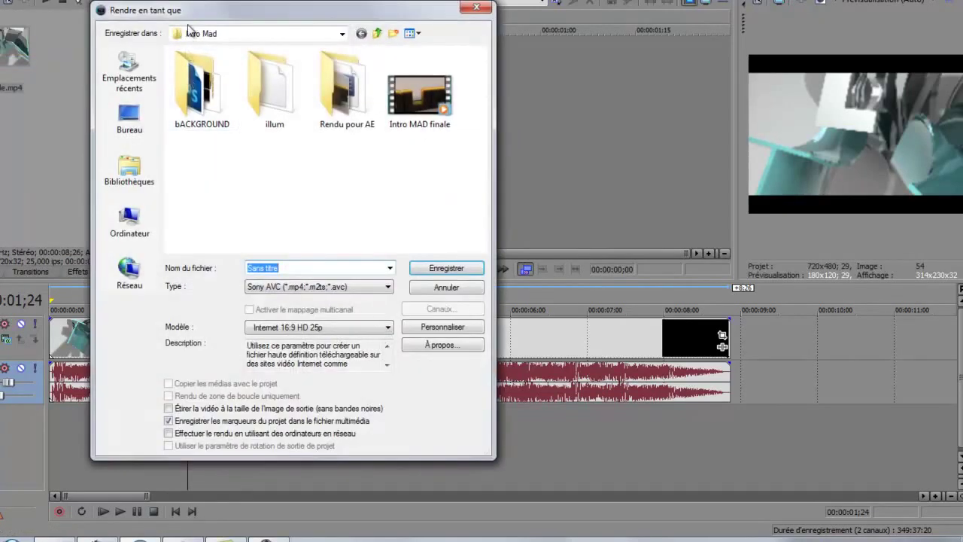
click(138, 120)
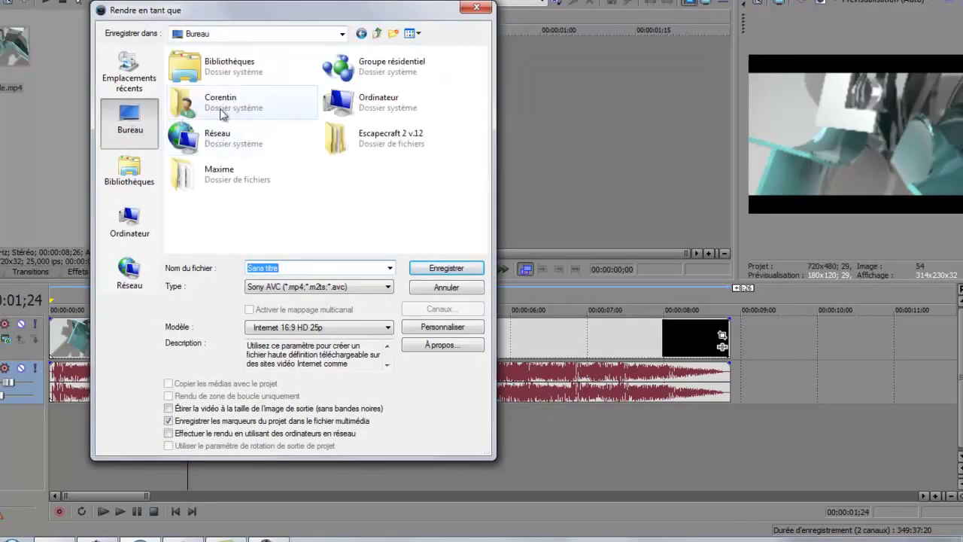
click(130, 177)
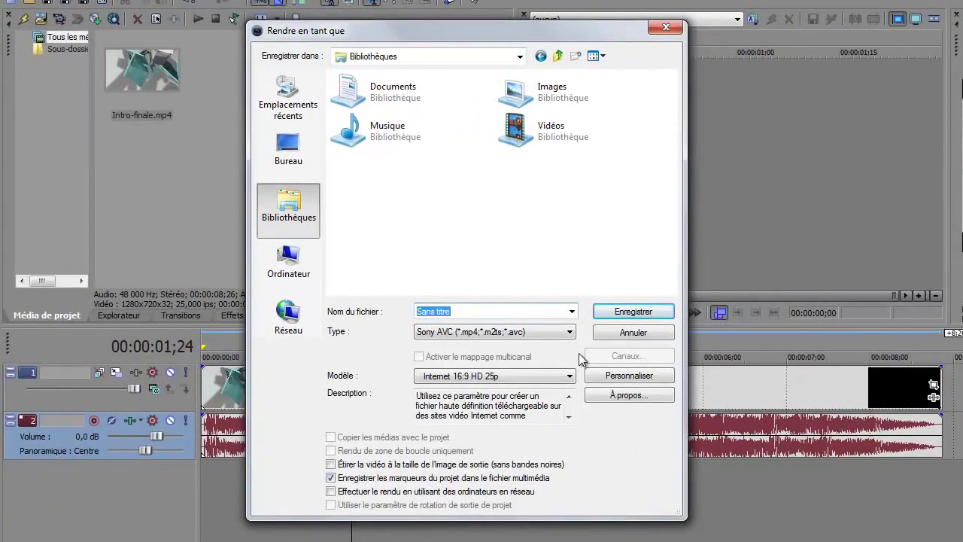
- Choose the Sony AVC file type and the Internet 16:9 HD 25p template for the render
click(437, 335)
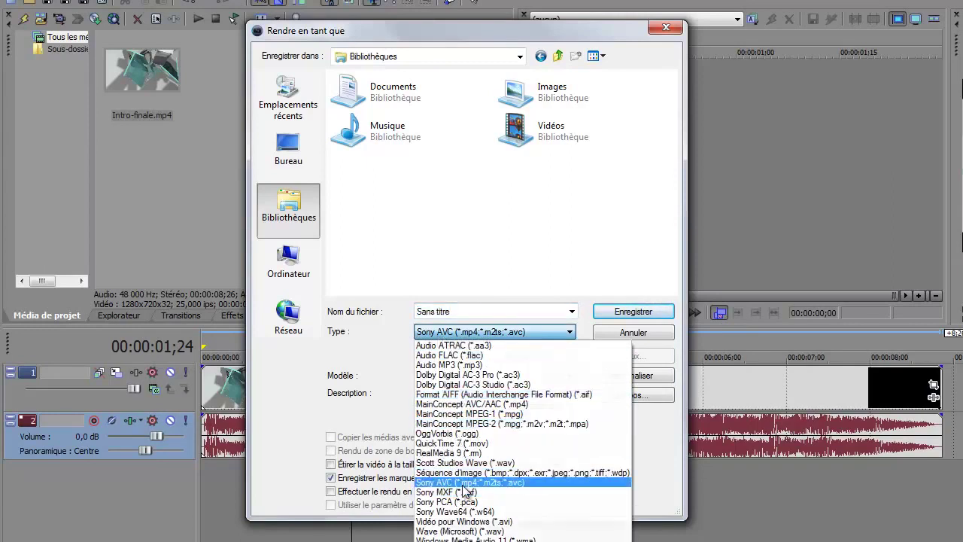
click(485, 482)
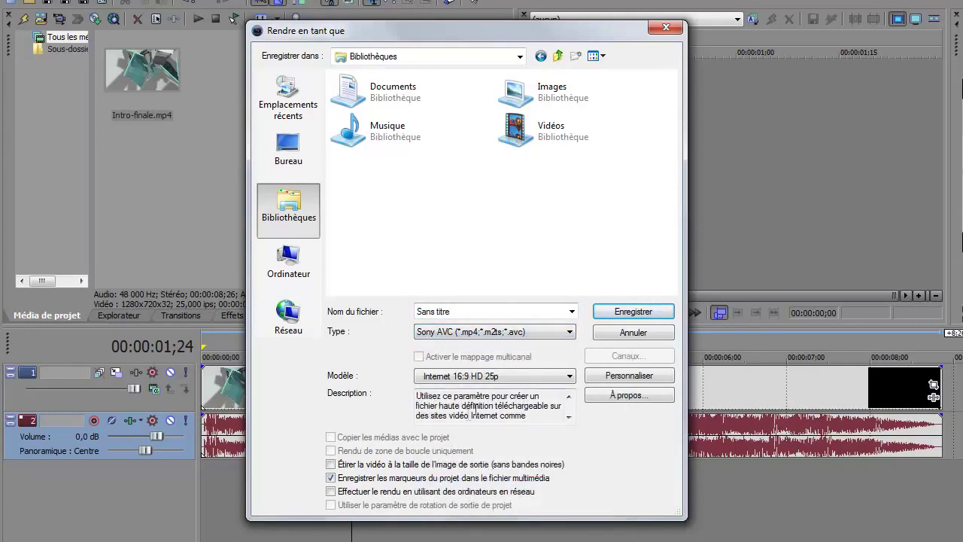
click(460, 376)
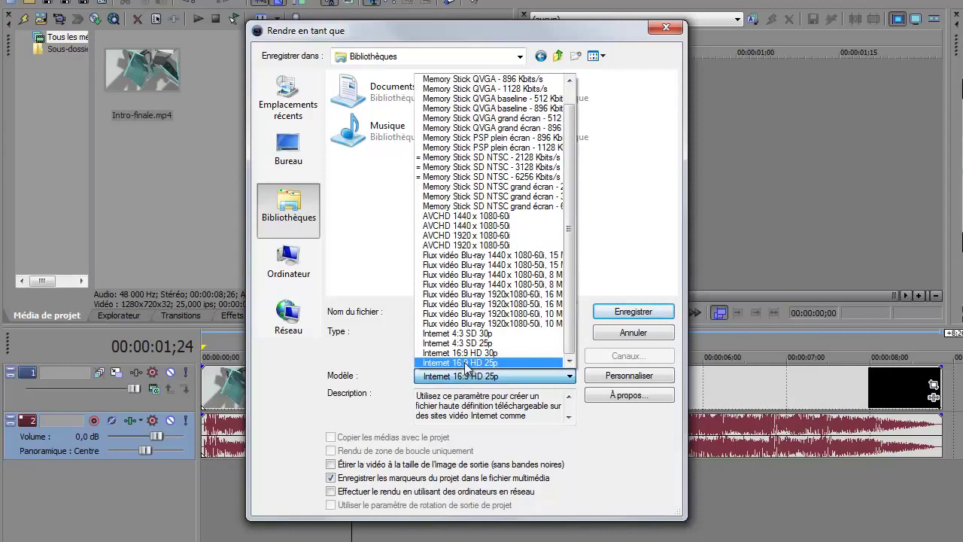
click(466, 364)
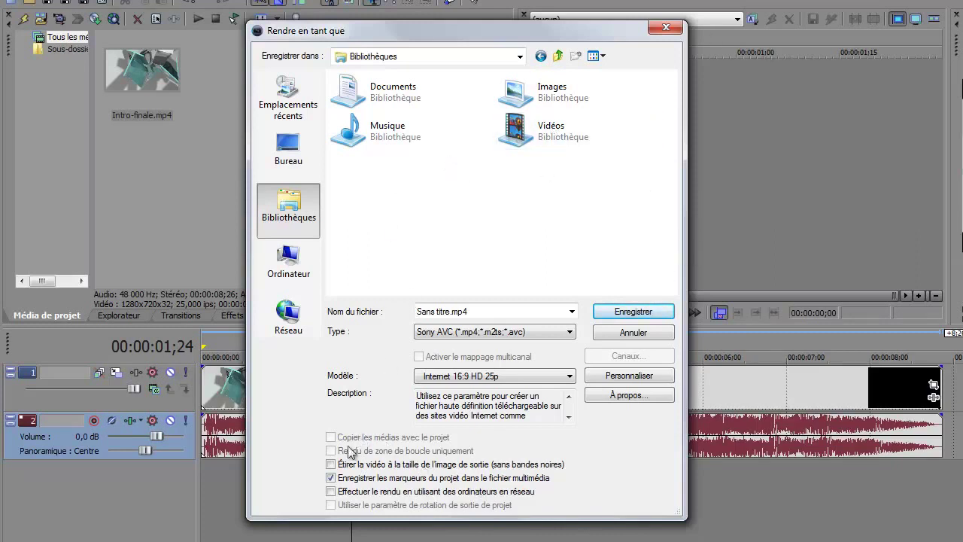
- Try the option stretching the video to the output frame size, switch it off again, and close the dialog without rendering
click(330, 464)
click(331, 464)
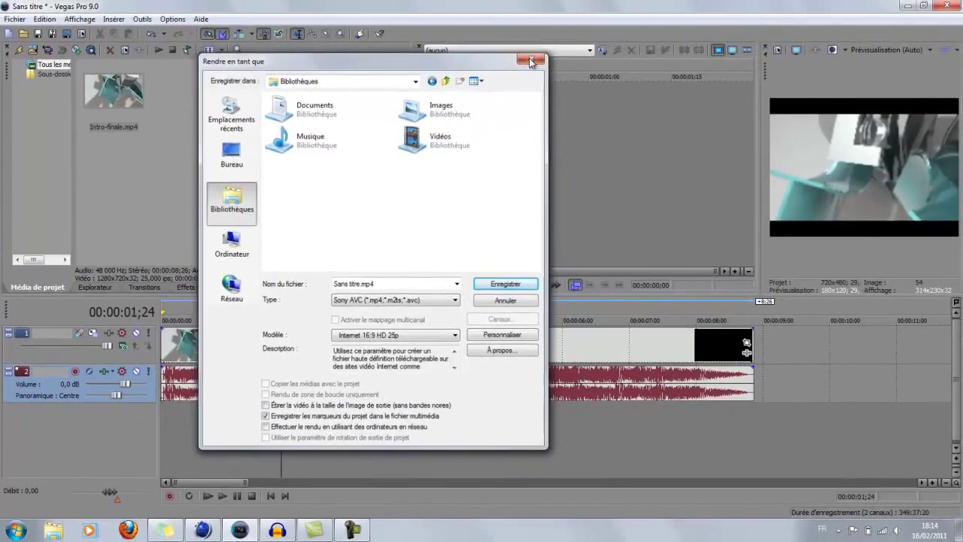
click(574, 49)
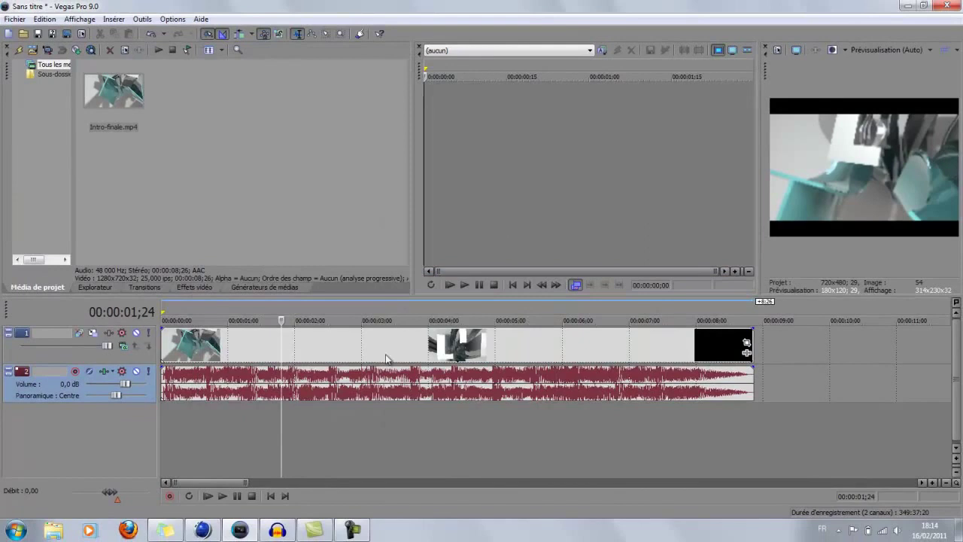
- Switch back to Cinema 4D with the ELTINO text scene
click(351, 531)
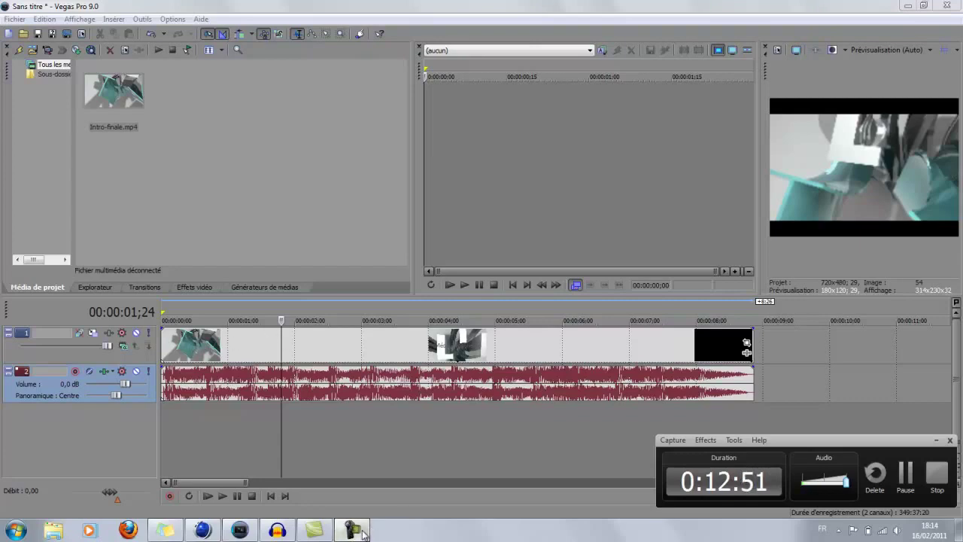
click(213, 531)
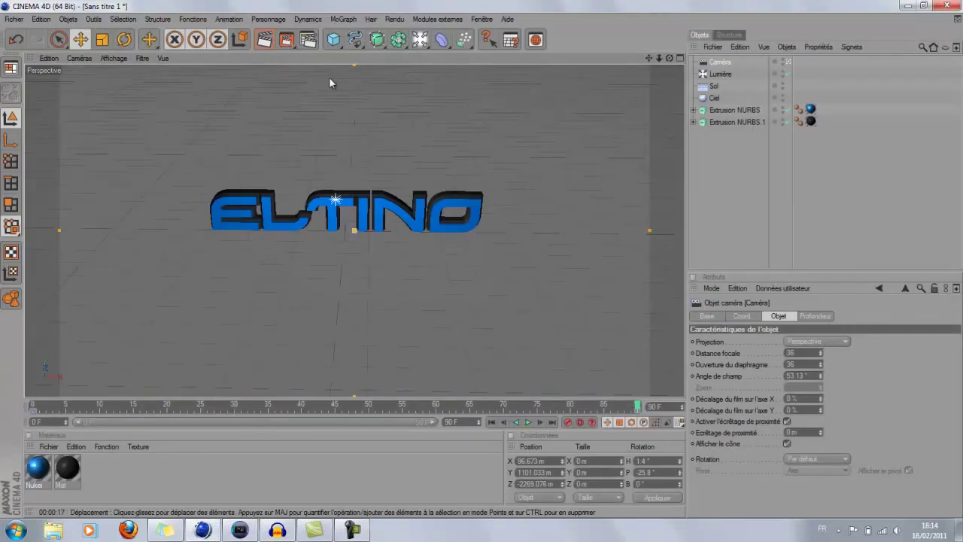